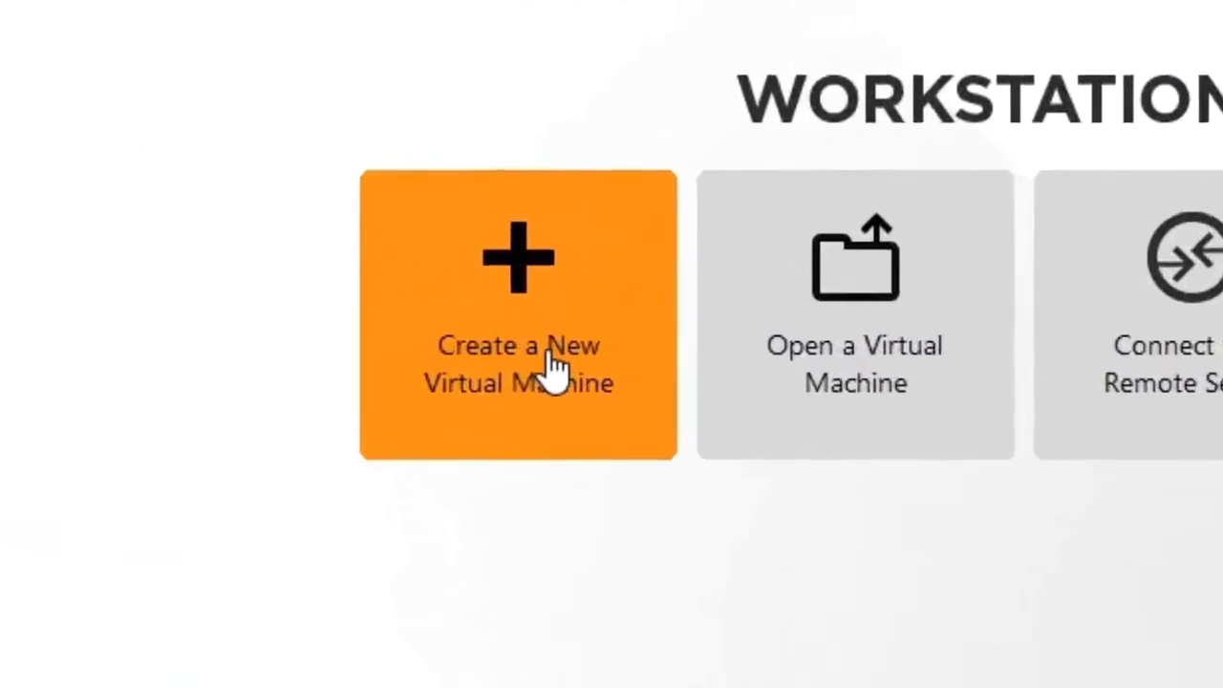
Step: Start creating a new virtual machine with the Typical (recommended) configuration
left_click(579, 423)
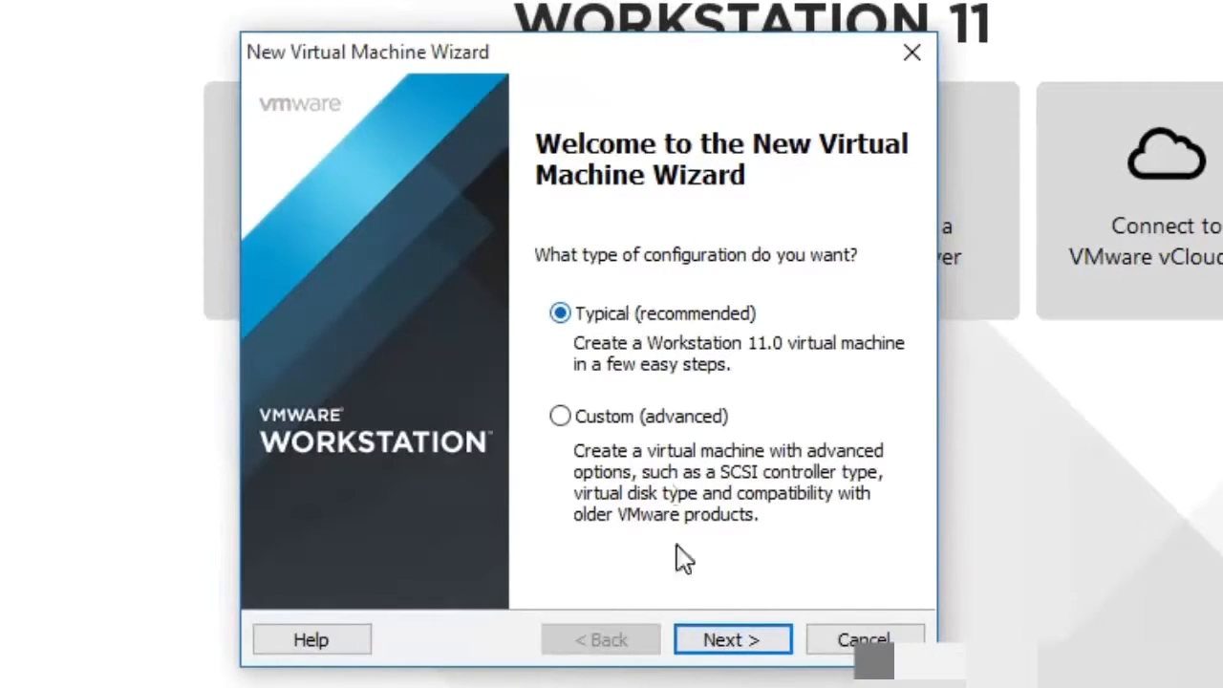
left_click(718, 647)
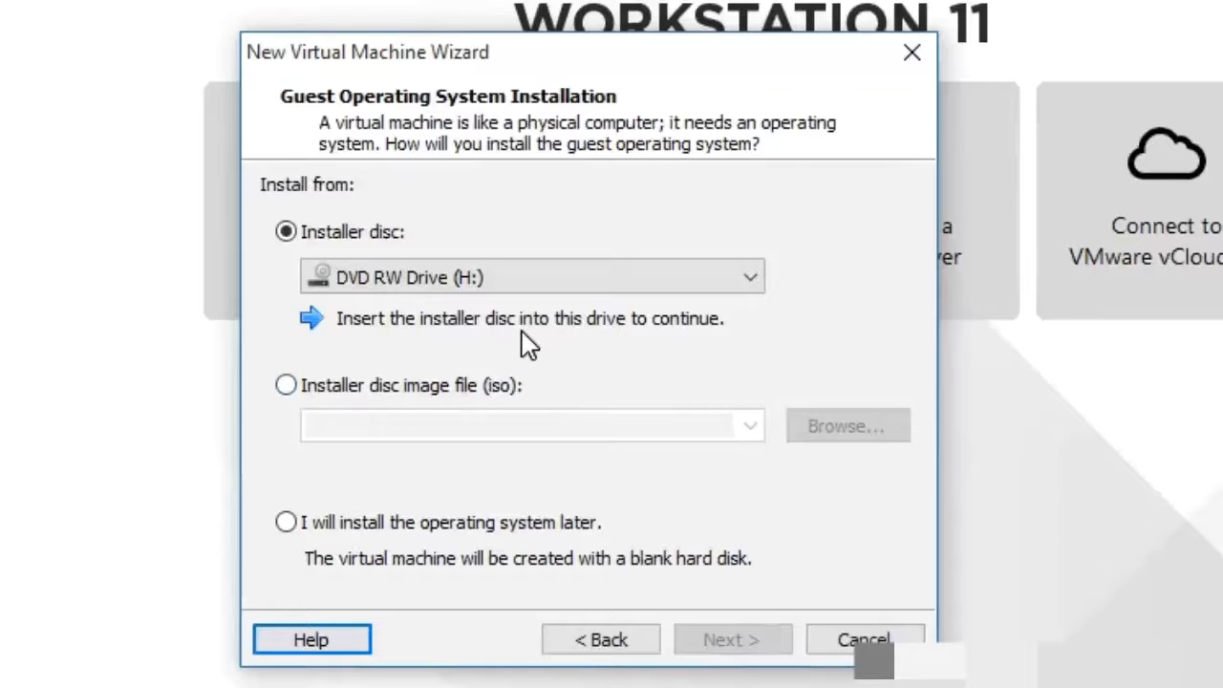
left_click(288, 387)
left_click(287, 233)
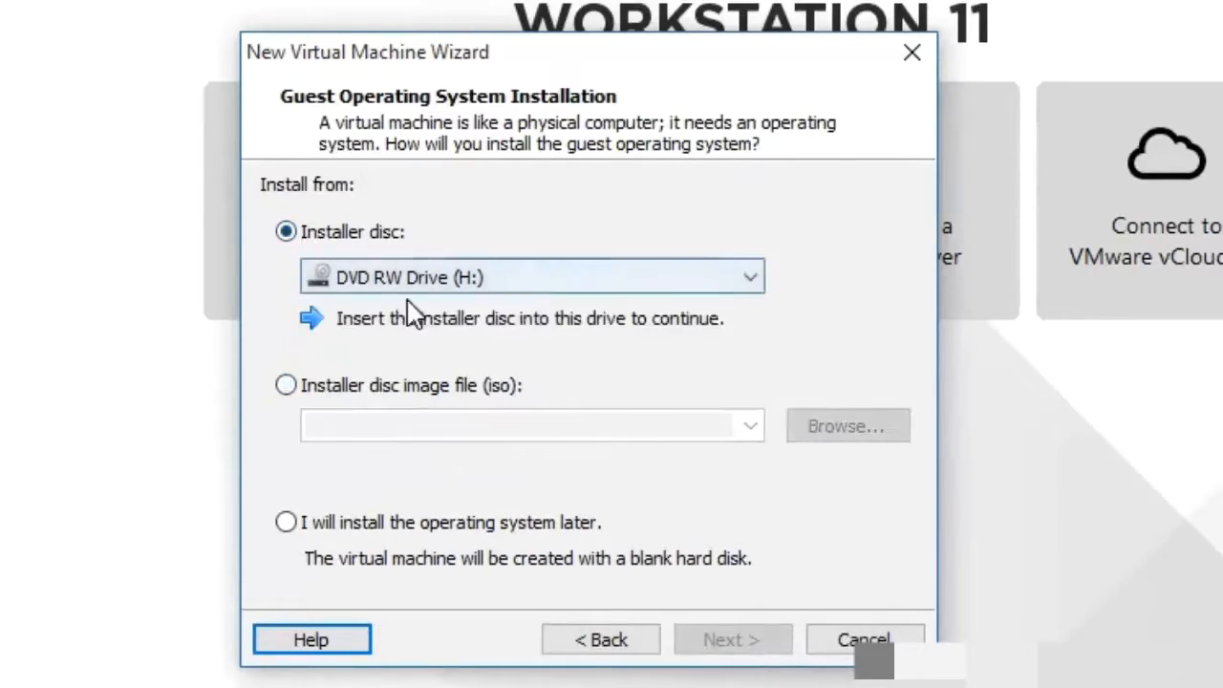
left_click(497, 282)
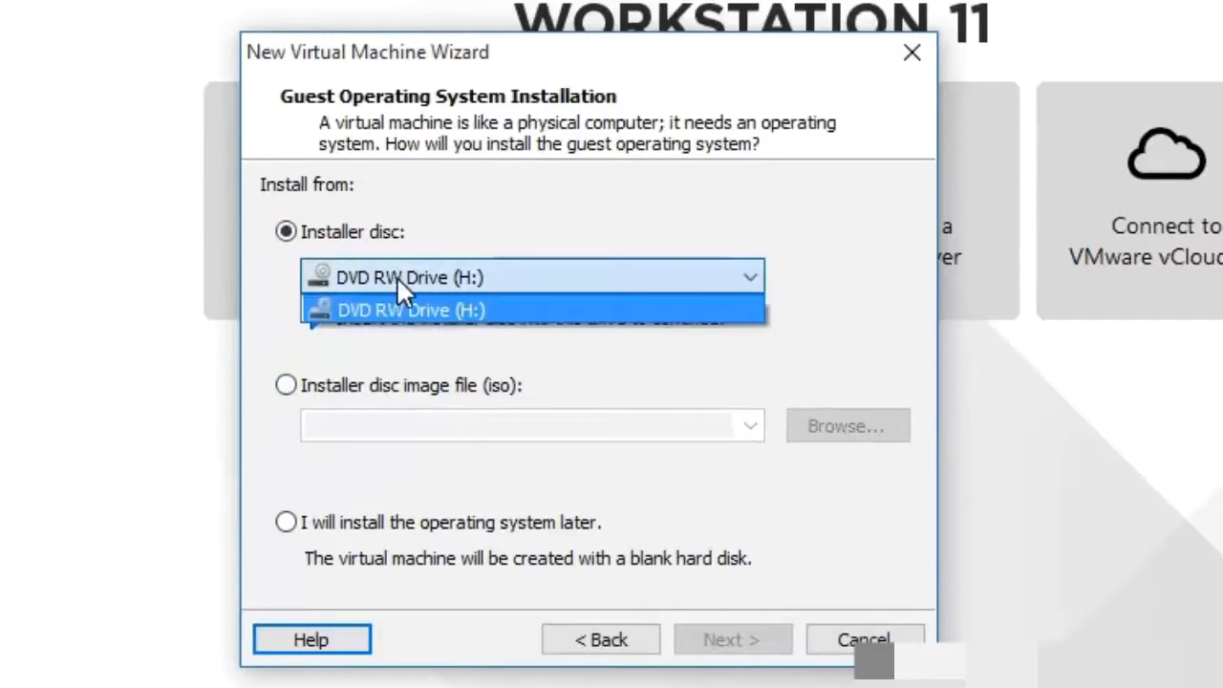
left_click(316, 239)
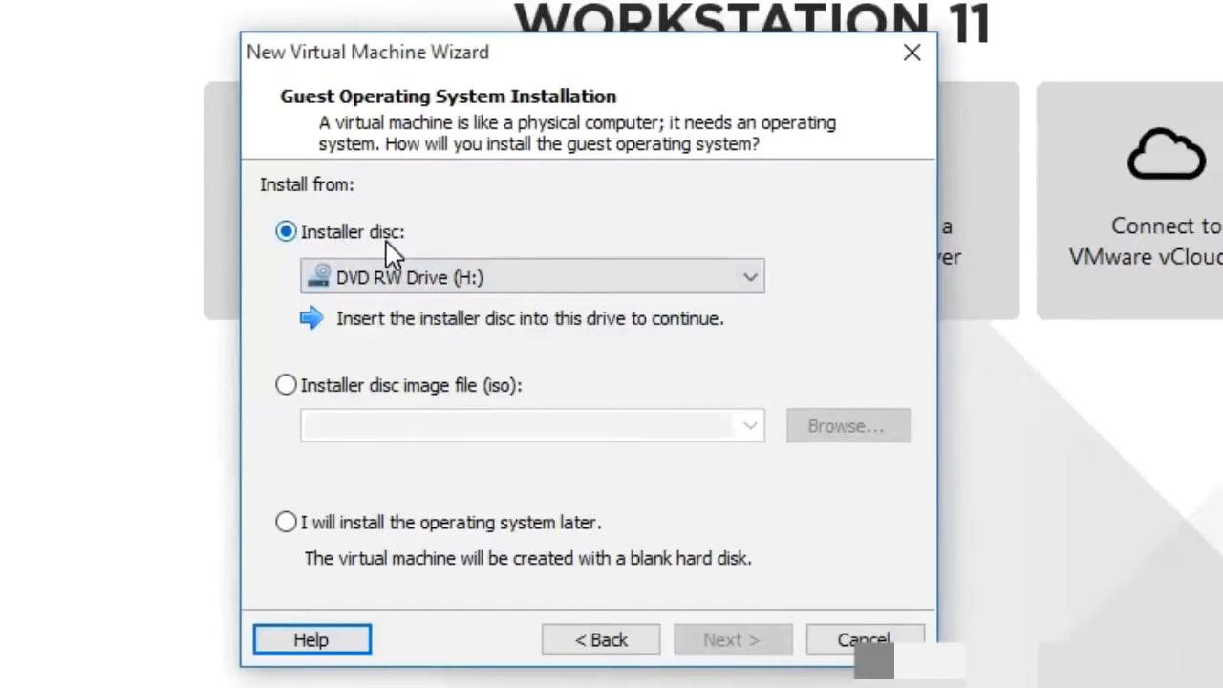
Step: Use the Windows 10 Pro Final ISO file from the Desktop as the installer disc image and continue
left_click(298, 387)
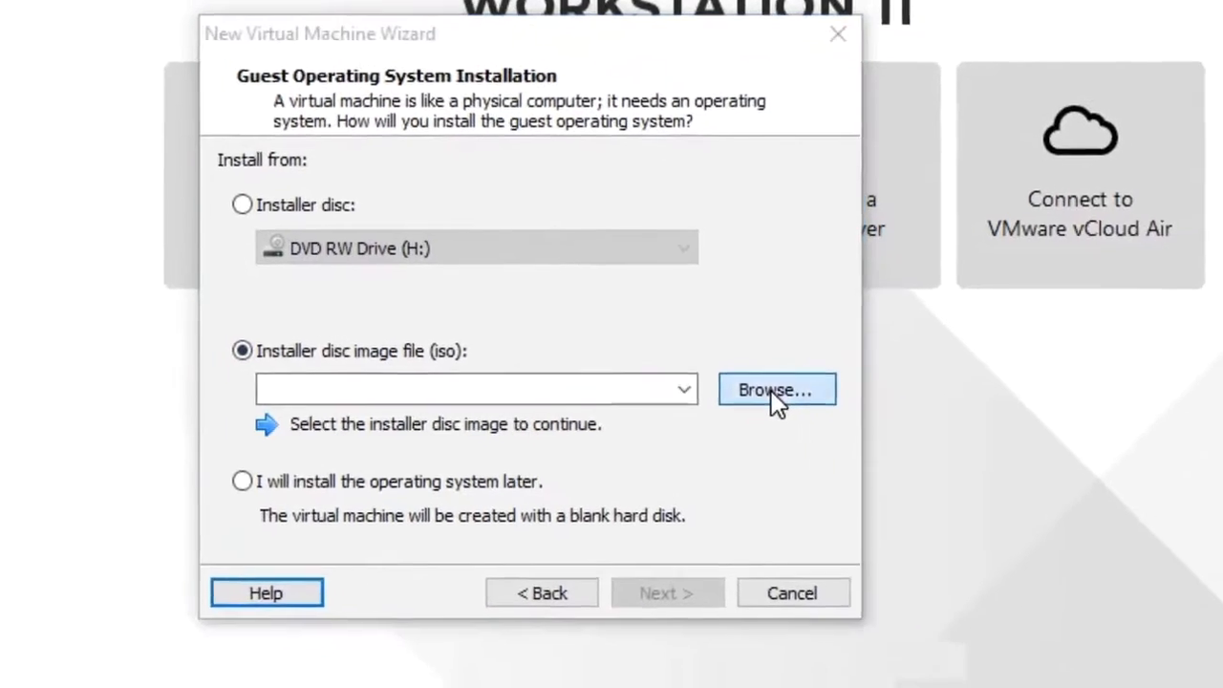
left_click(843, 429)
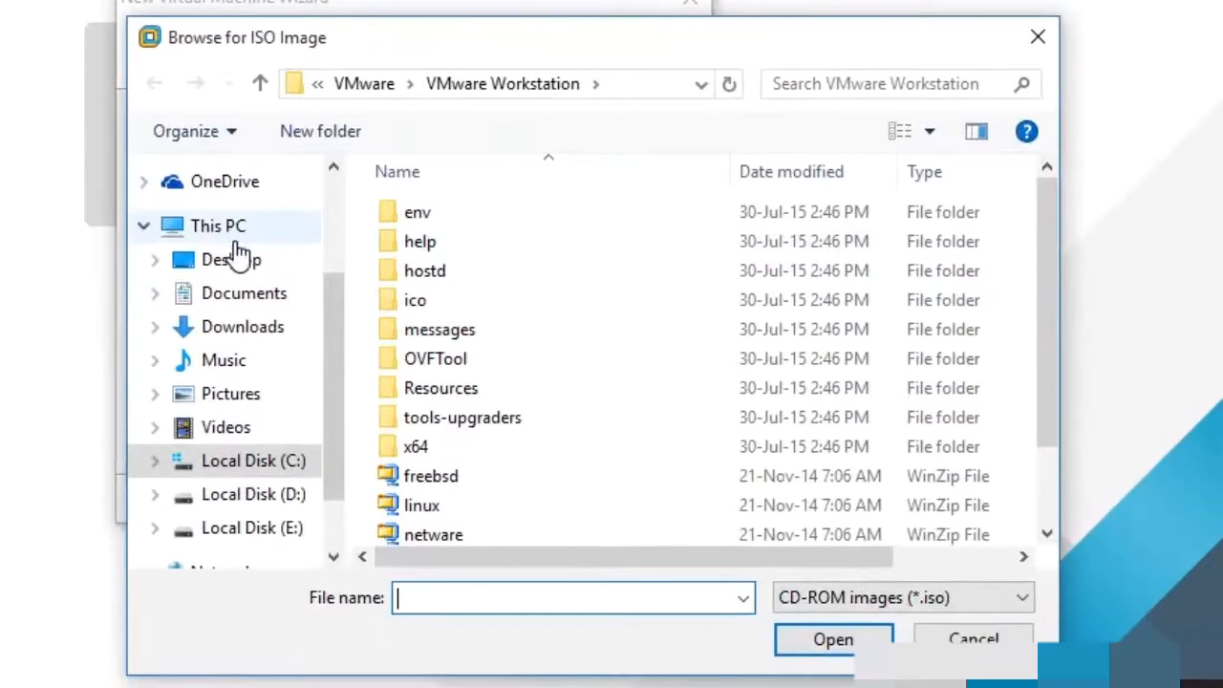
left_click_drag(328, 307, 324, 207)
left_click(243, 230)
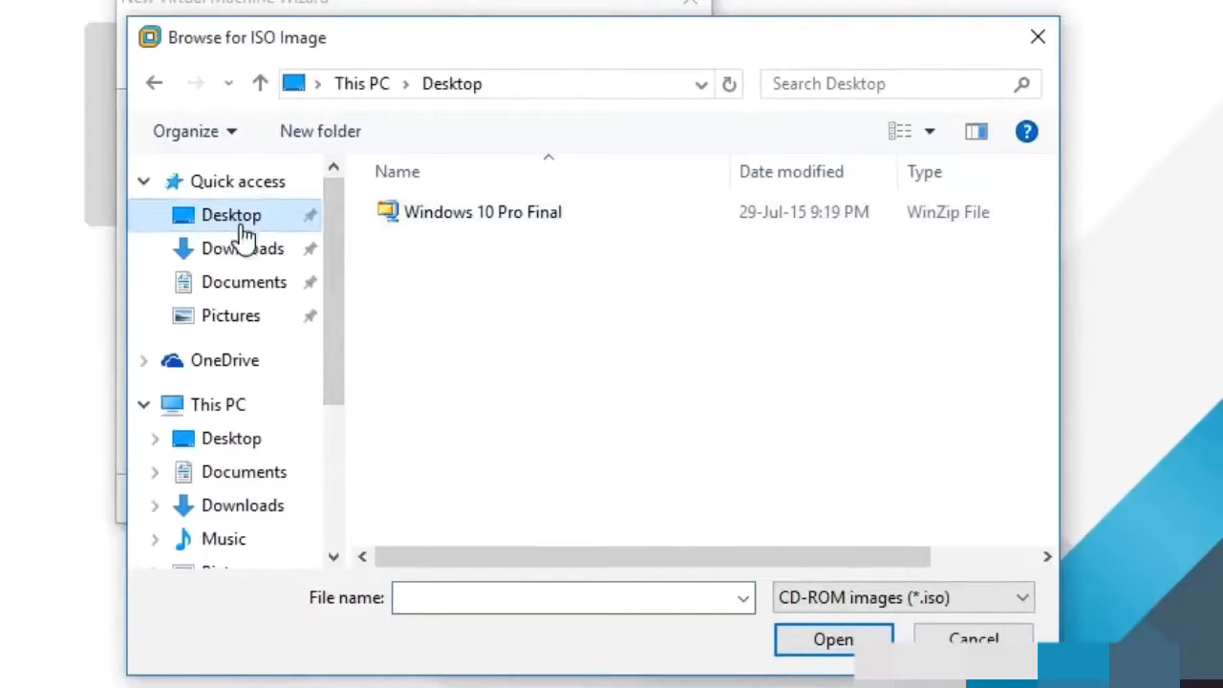
left_click(480, 230)
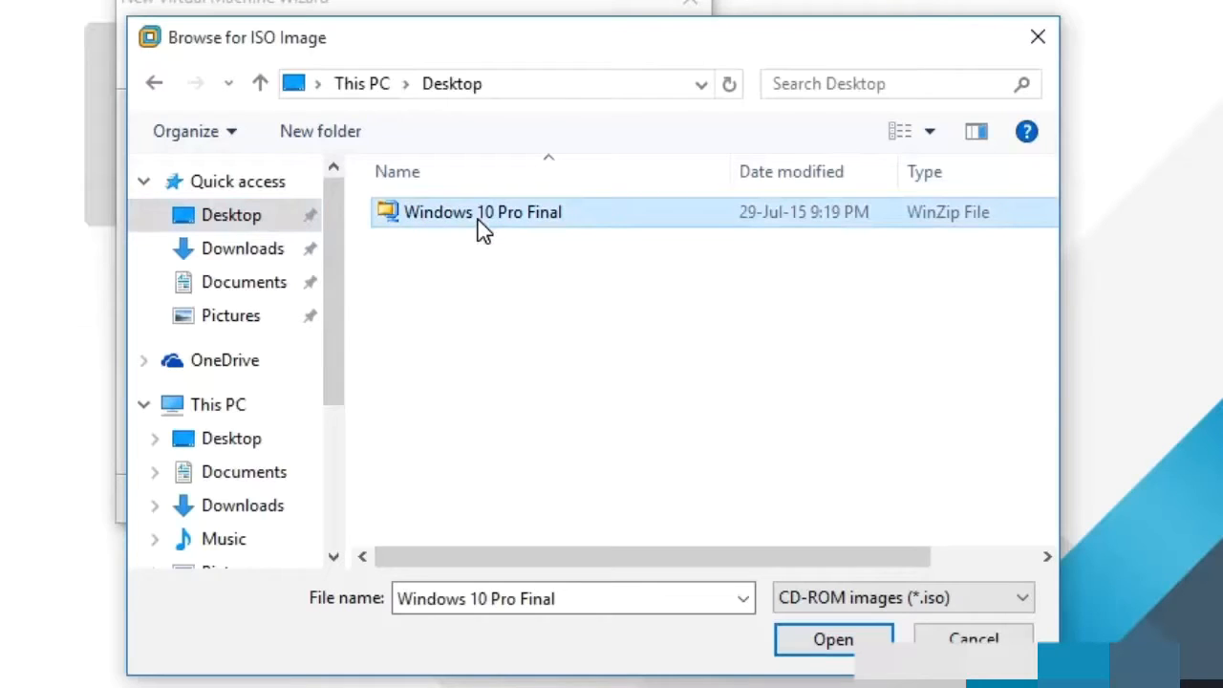
left_click(828, 650)
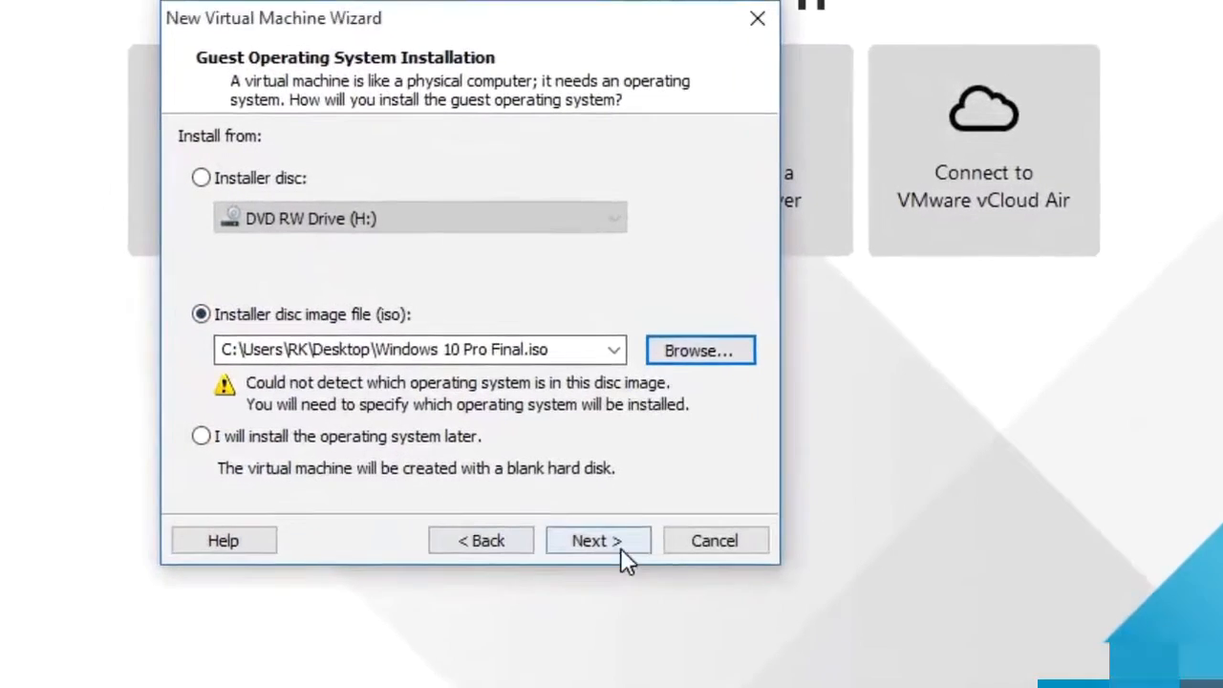
left_click(600, 544)
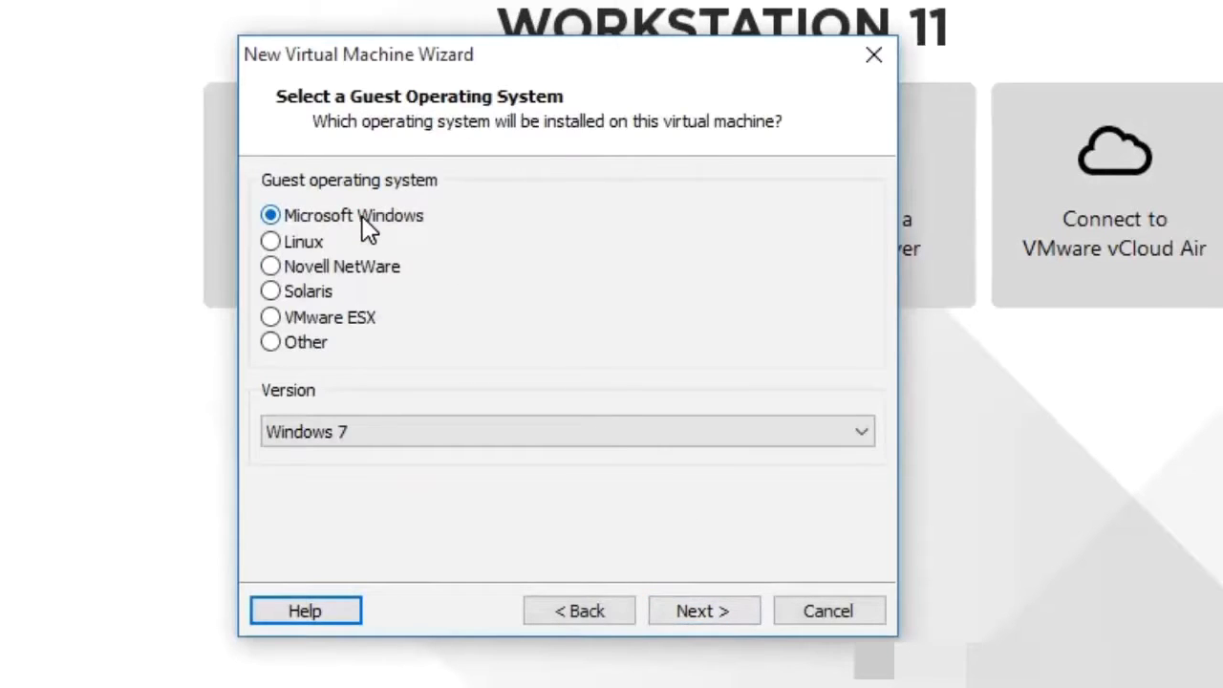
Step: Set the guest operating system version to Windows 10 x64 and continue to naming the machine
left_click(868, 432)
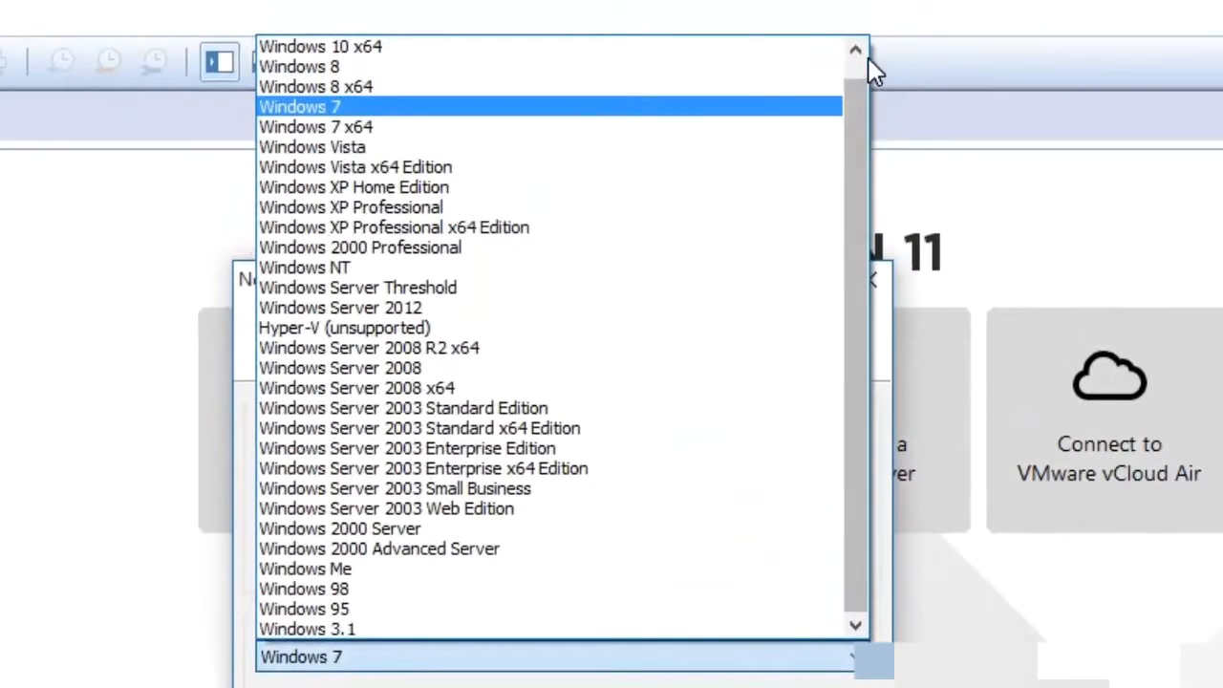
left_click(857, 50)
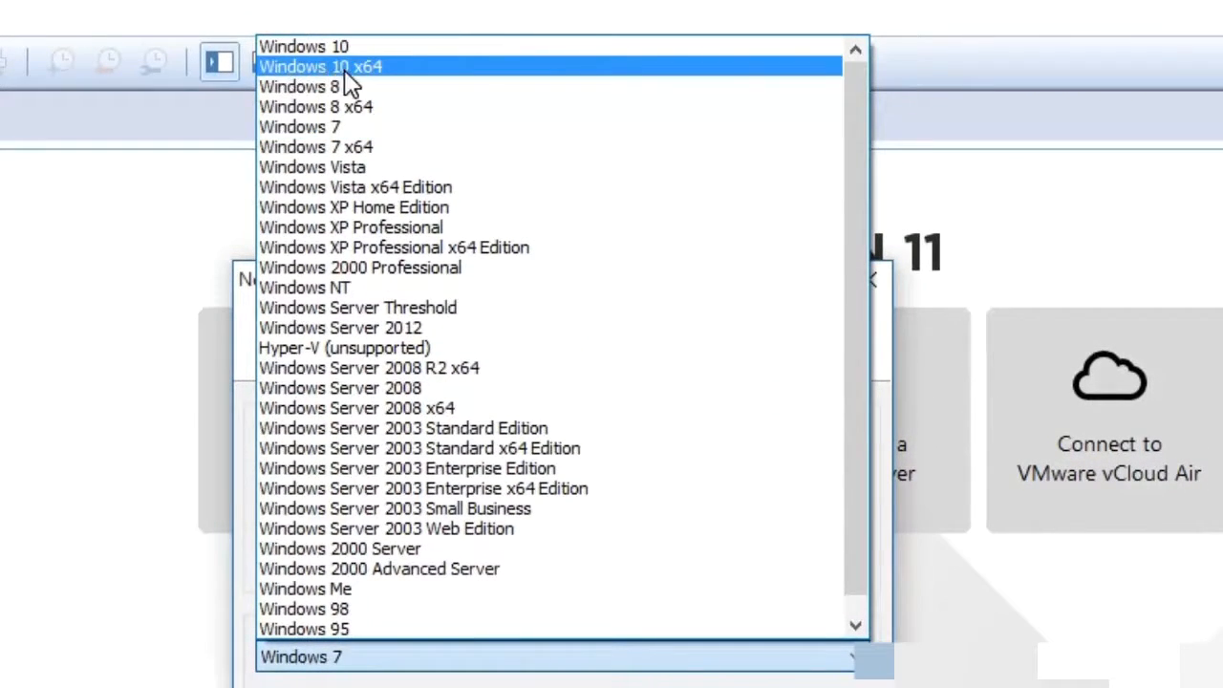
left_click(387, 69)
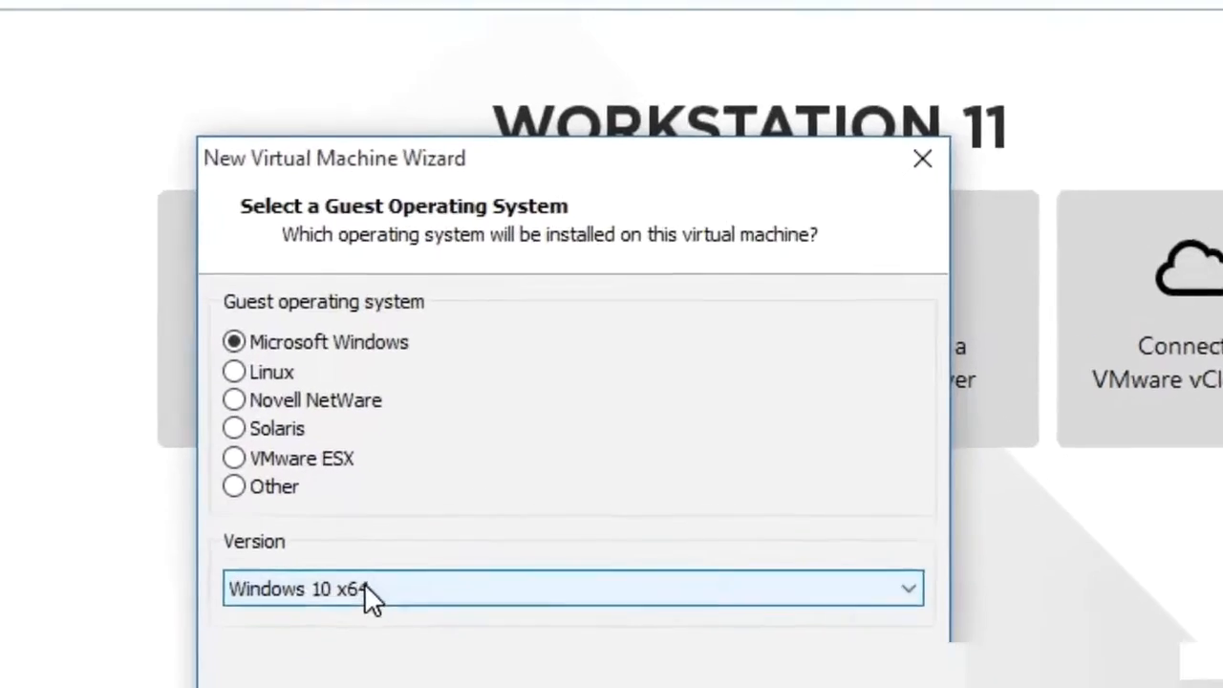
left_click(383, 457)
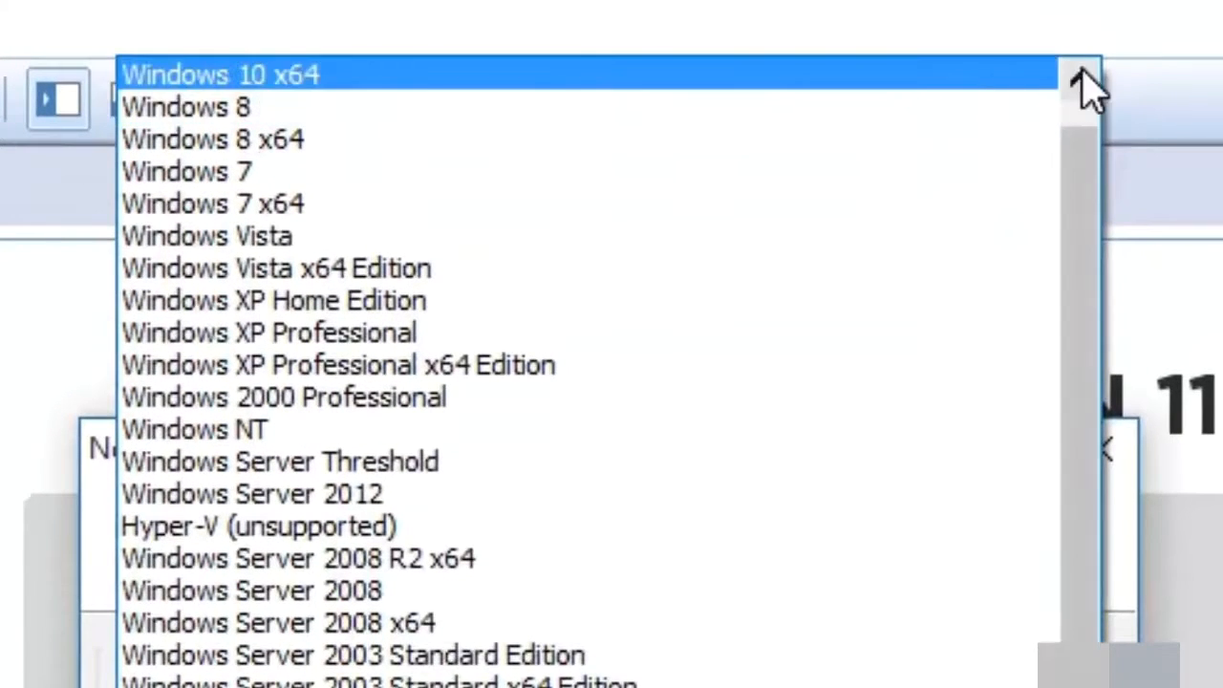
left_click(1084, 84)
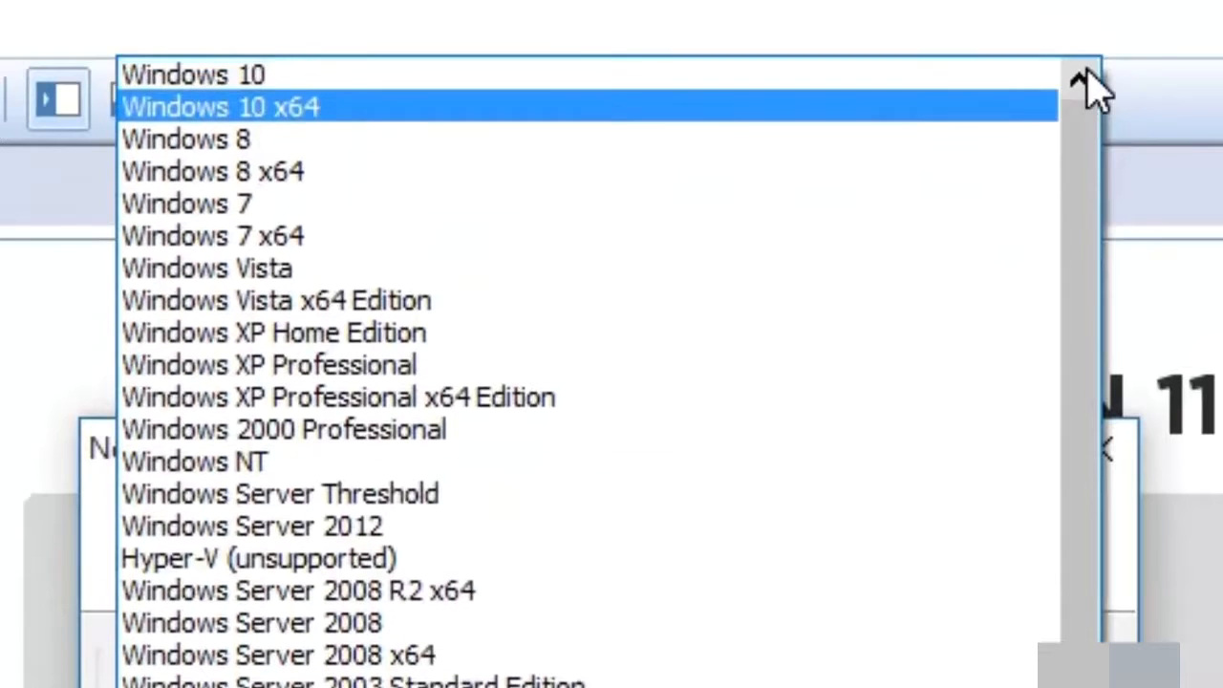
left_click(290, 110)
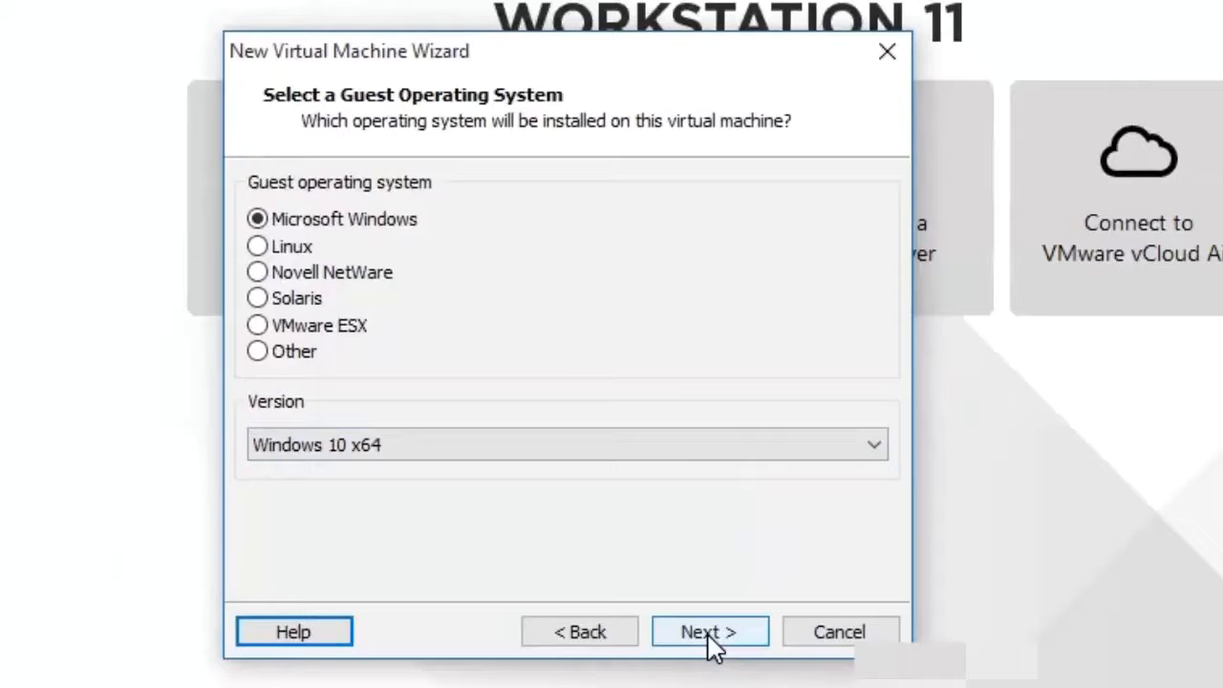
left_click(709, 632)
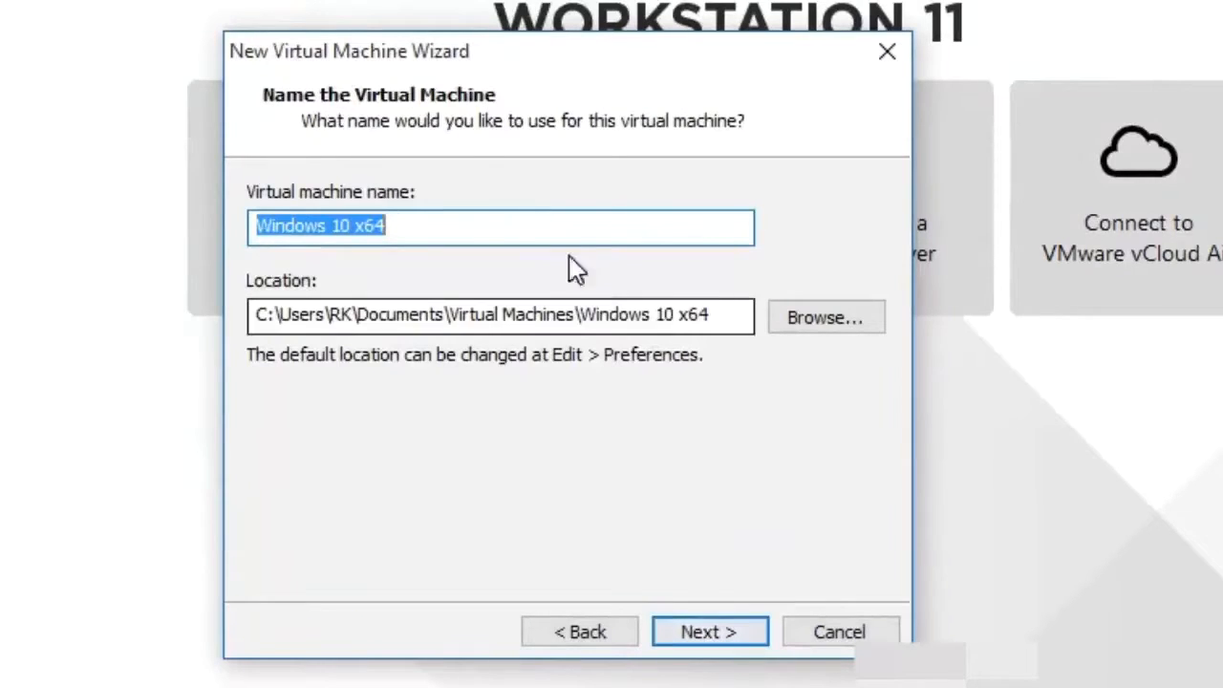
left_click(440, 223)
left_click_drag(439, 224, 257, 230)
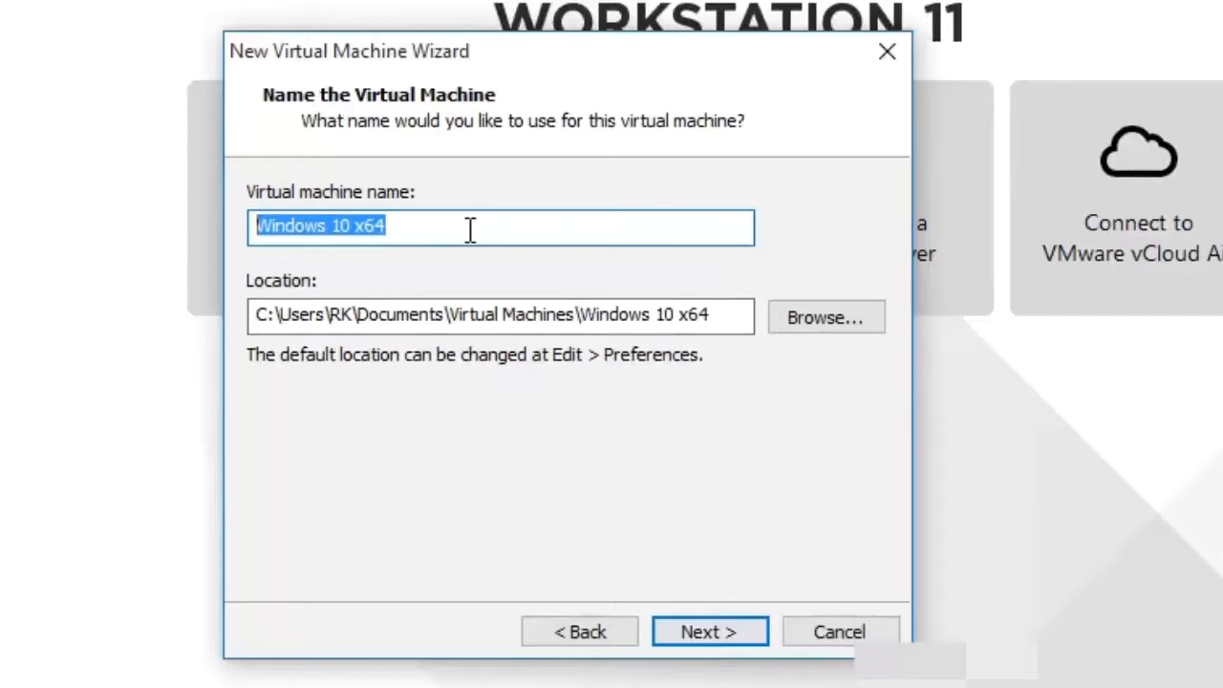
left_click(838, 330)
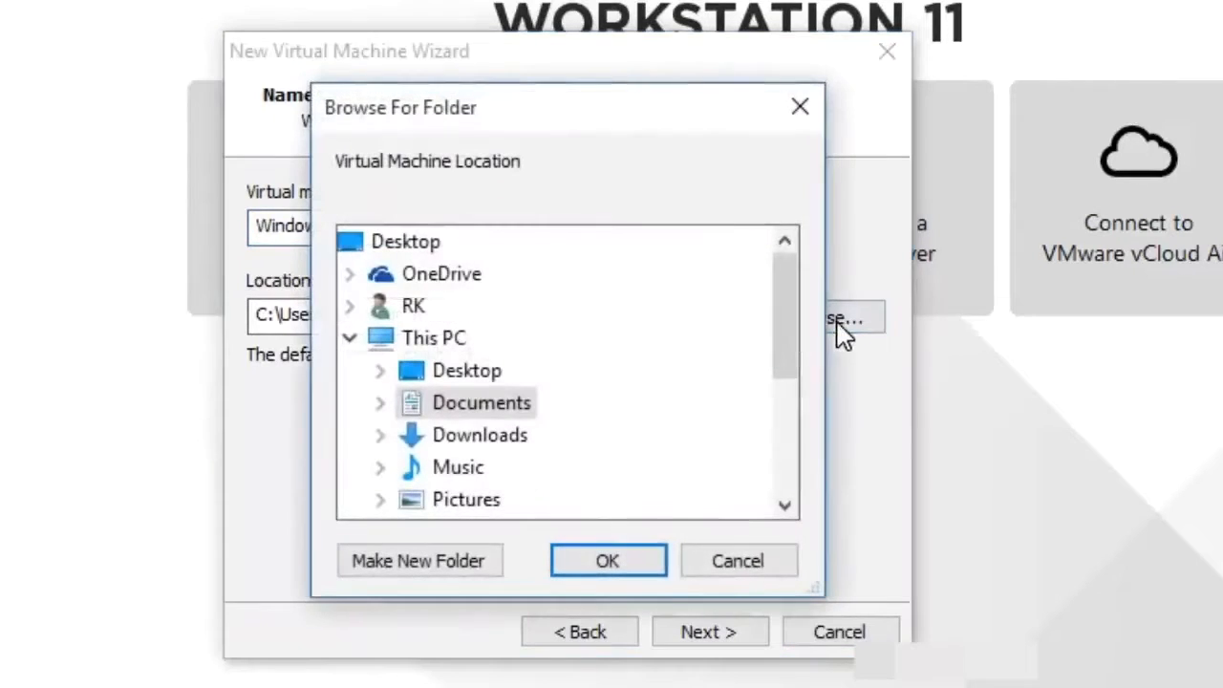
left_click_drag(776, 289, 787, 365)
left_click(800, 106)
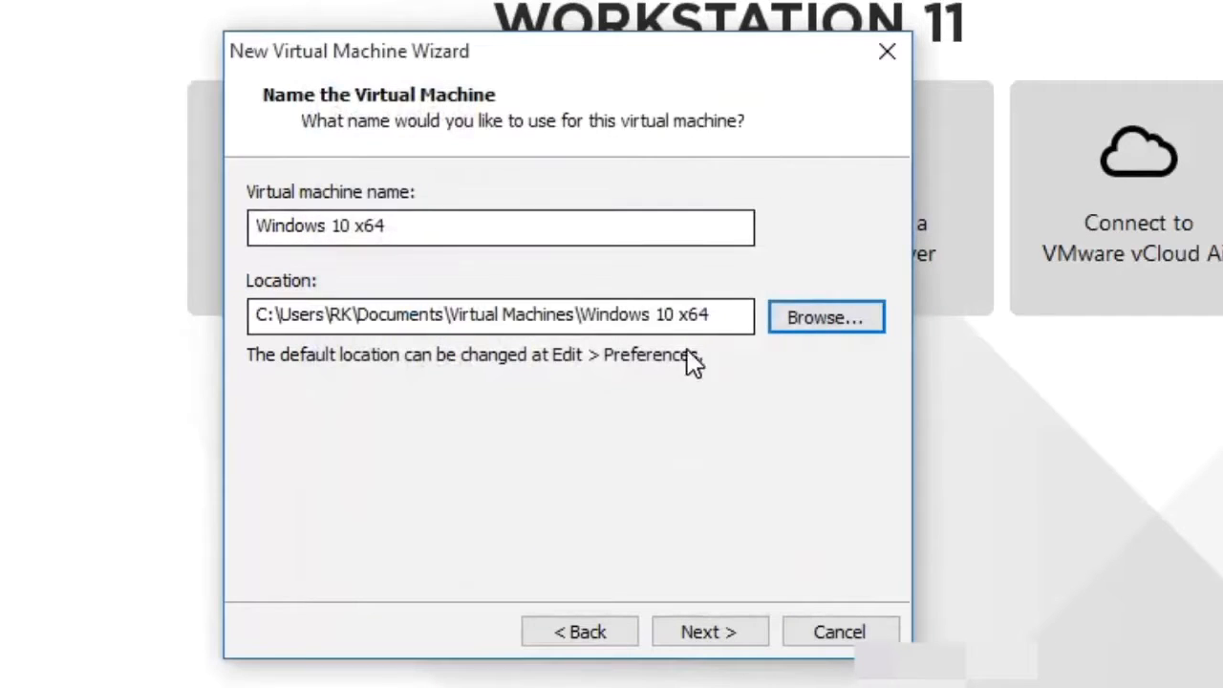
Step: Set the virtual machine's location to a new folder named Windows 10 on Local Disk (D:) and continue to the disk capacity
left_click(824, 321)
left_click_drag(793, 302, 778, 387)
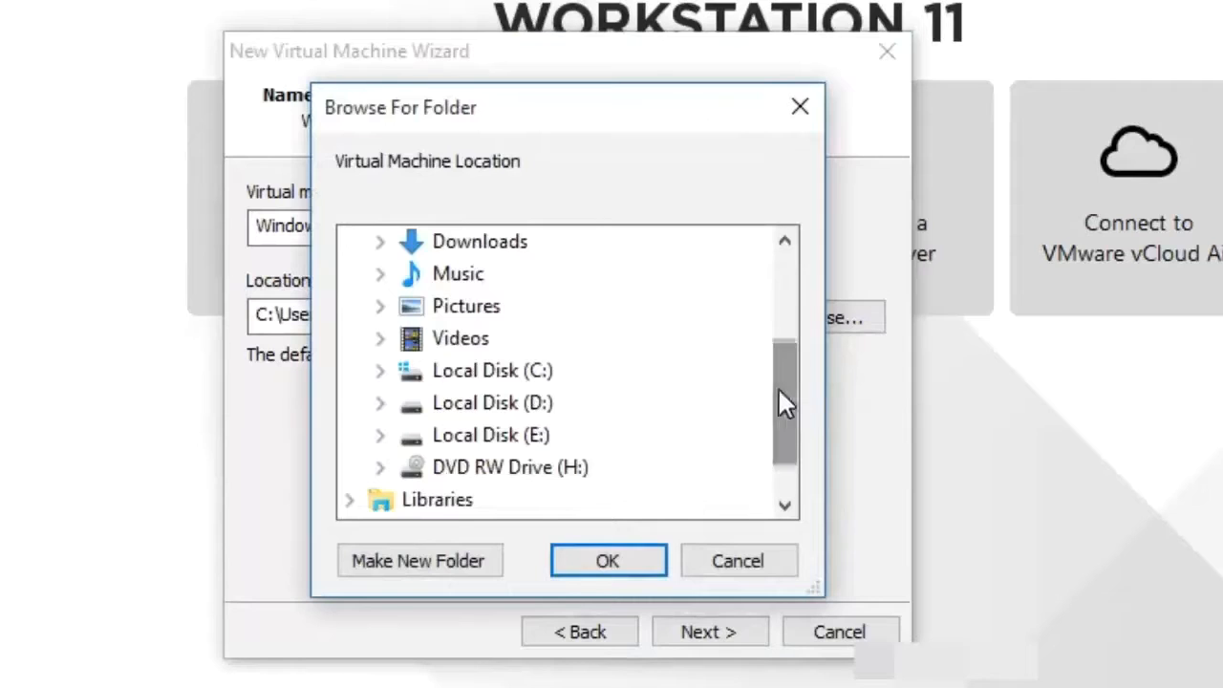
double_click(535, 403)
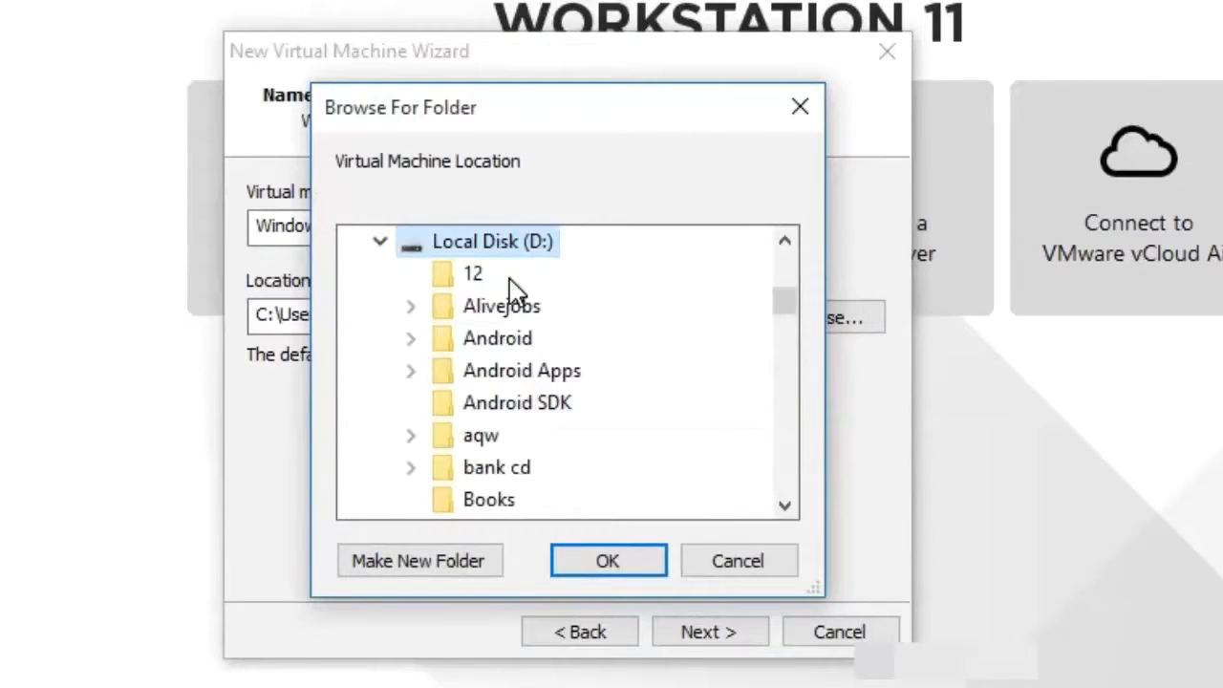
left_click(412, 567)
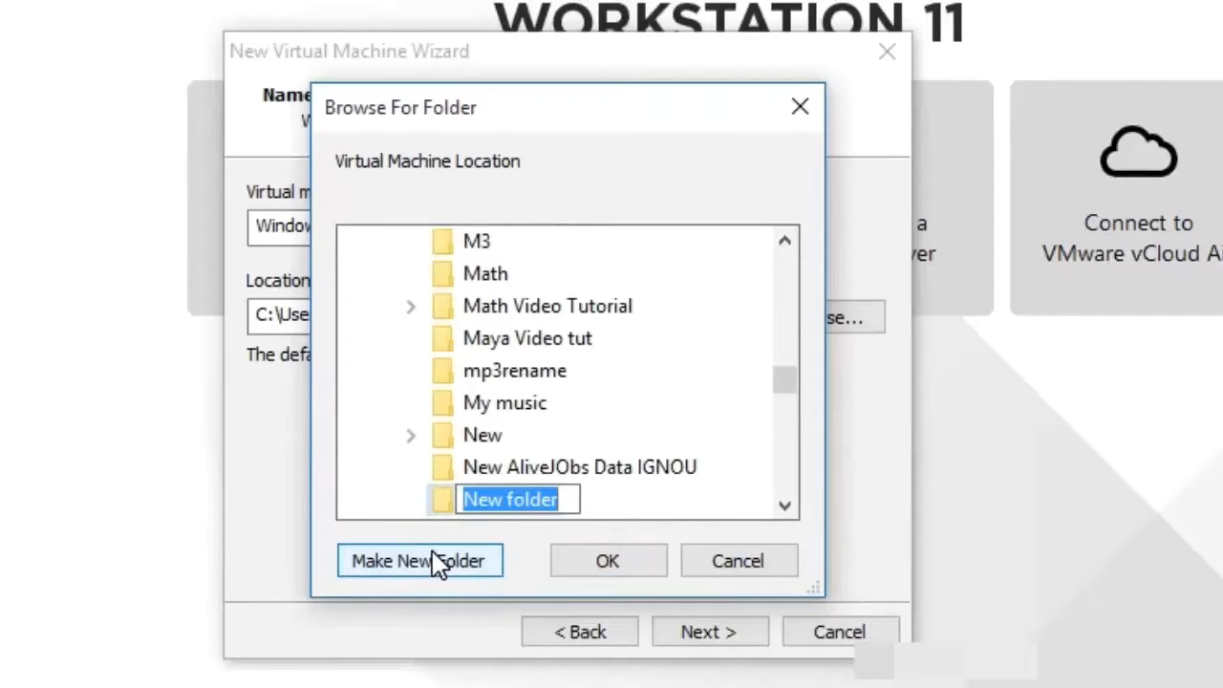
type("Widnwos")
key("BackSpace")
key("BackSpace")
key("BackSpace")
key("BackSpace")
key("BackSpace")
type("ndows 10")
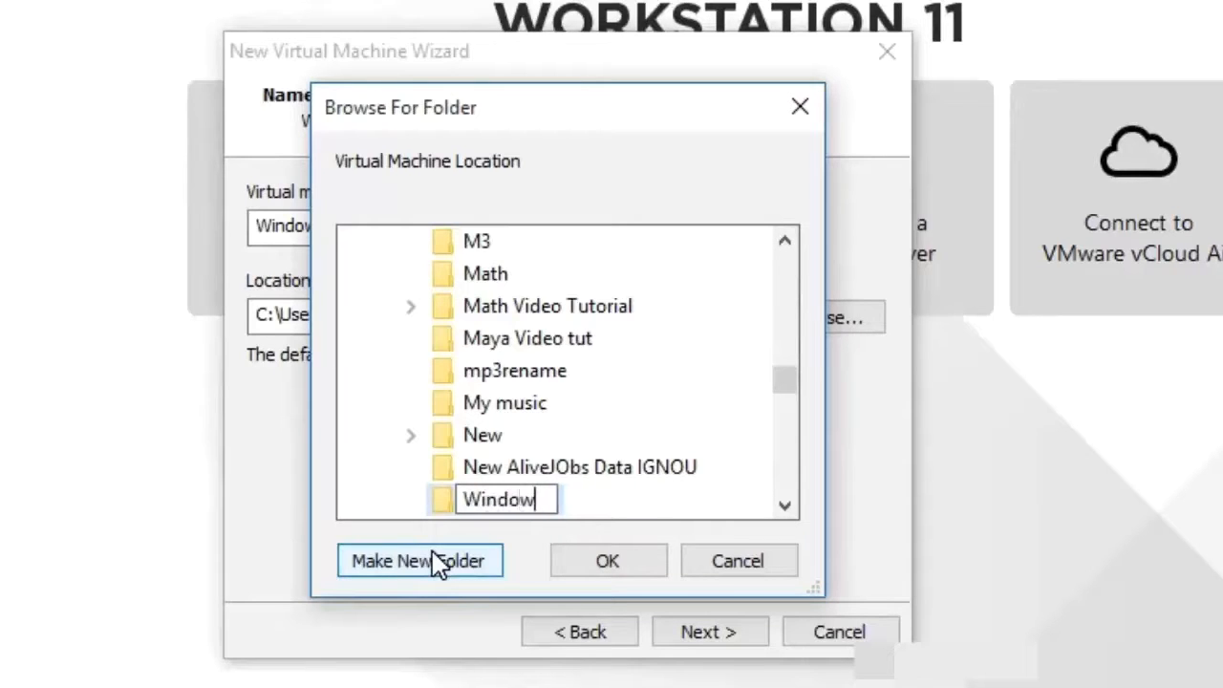
key("Return")
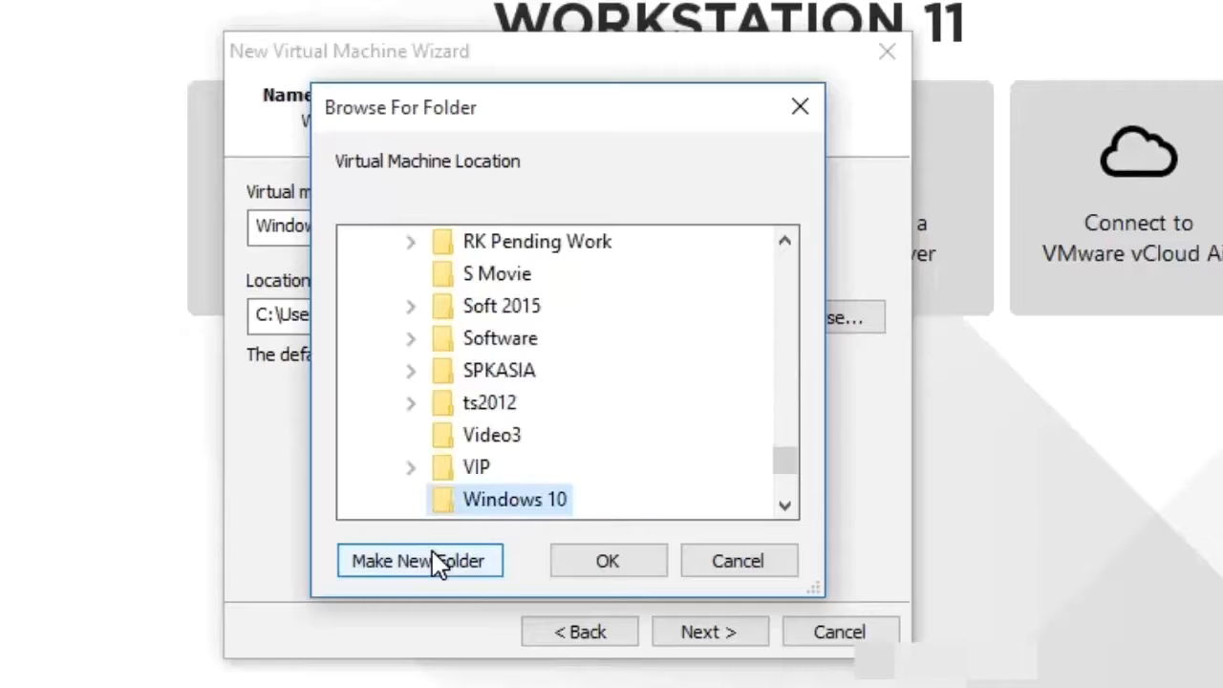
left_click(591, 559)
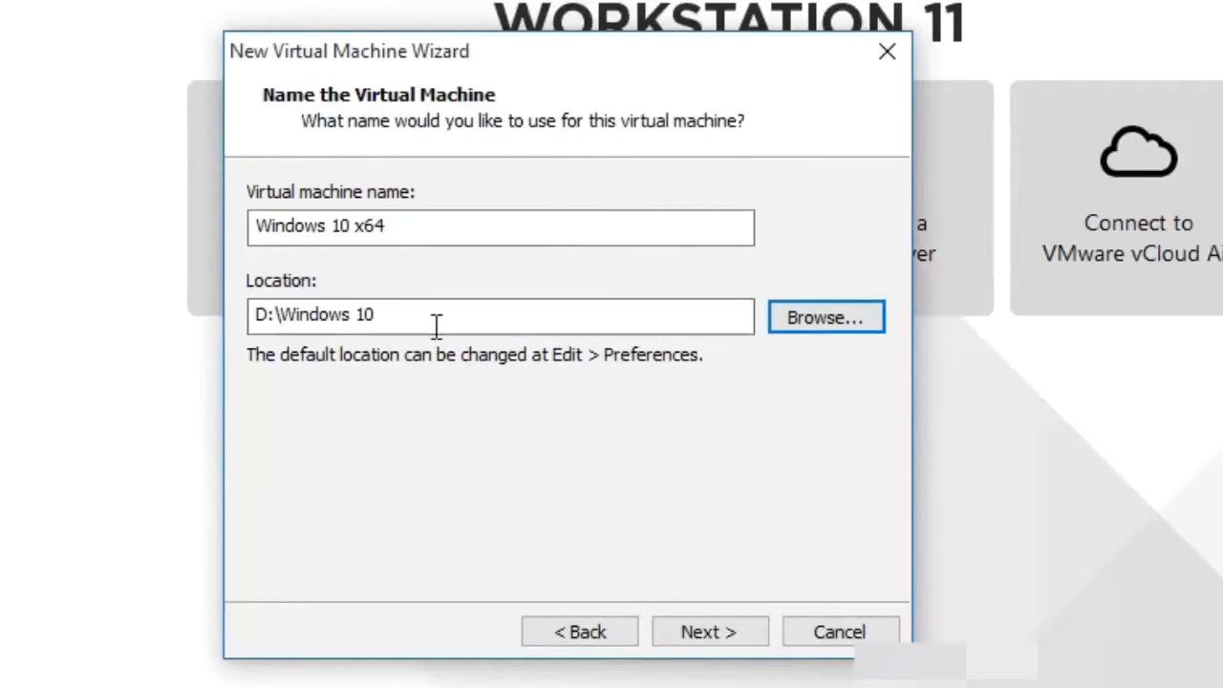
left_click(715, 634)
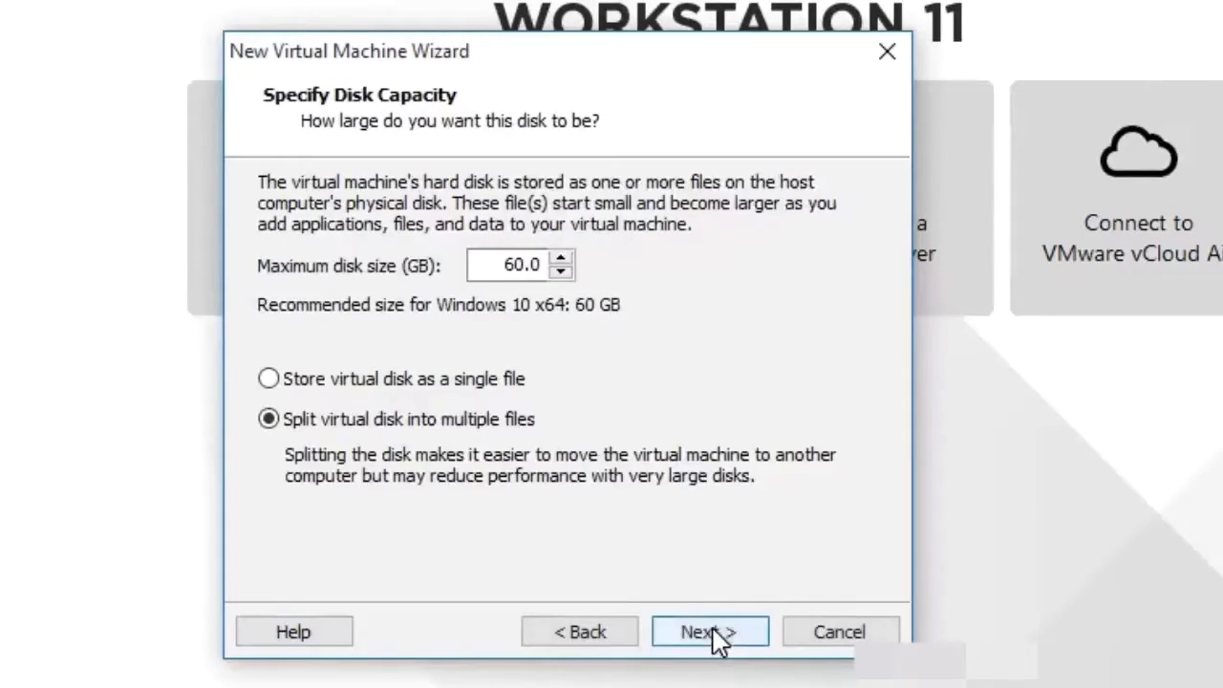
Step: Set the maximum disk size to 12 GB and continue to the settings summary
left_click(561, 273)
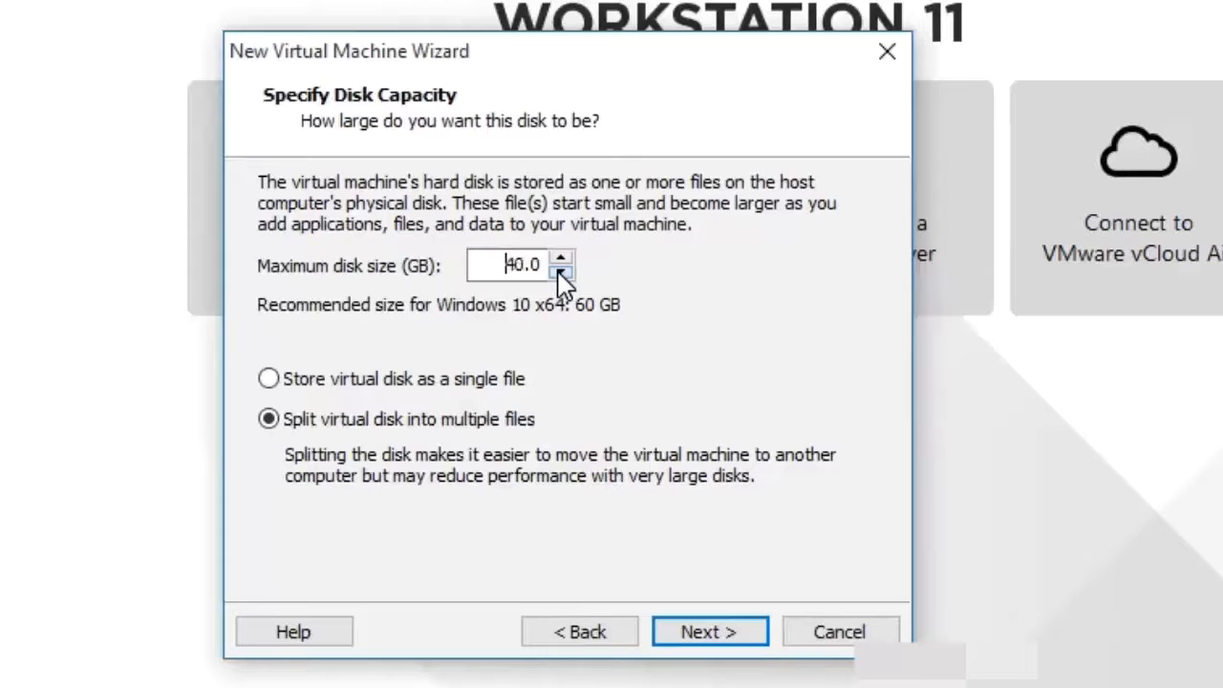
left_click(562, 258)
left_click(564, 256)
left_click(563, 256)
left_click(564, 256)
left_click(564, 256)
left_click(564, 258)
left_click(564, 258)
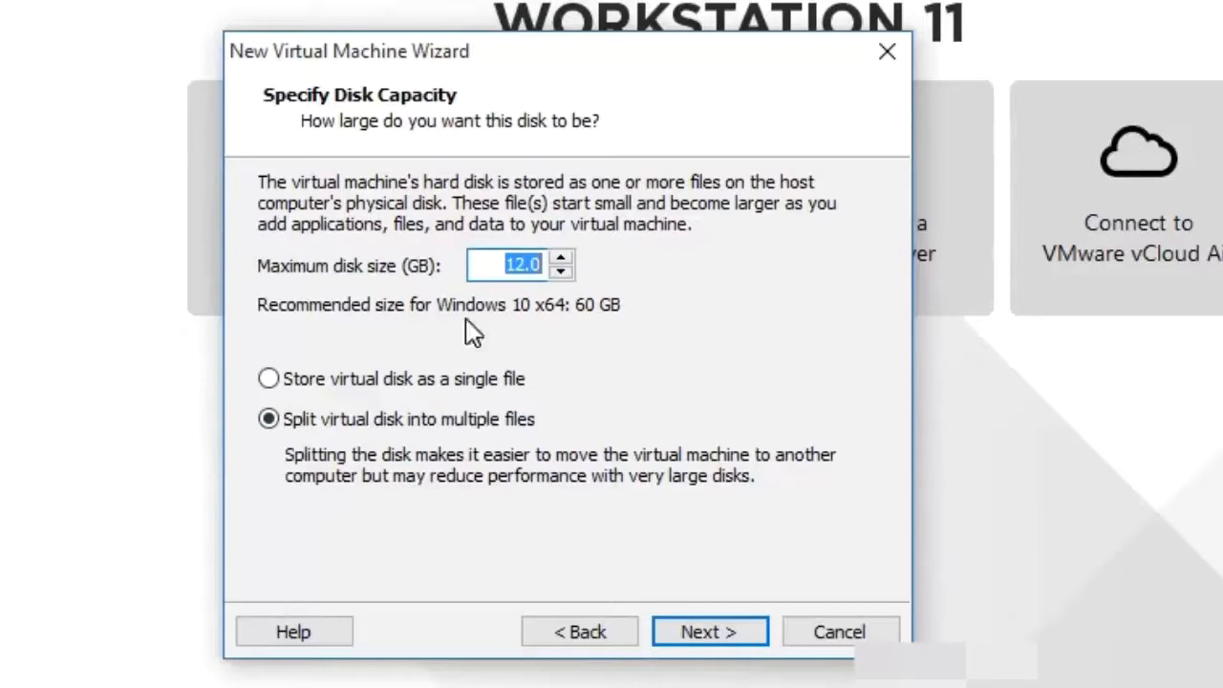
left_click(517, 267)
left_click(494, 270)
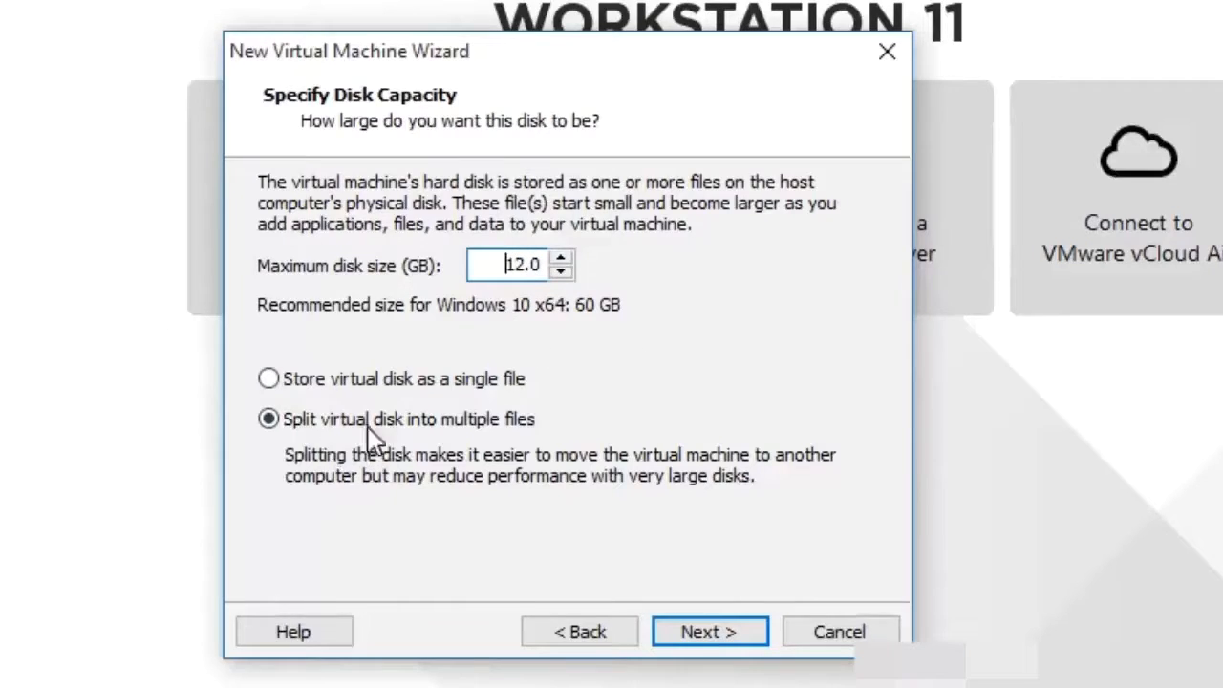
left_click(705, 635)
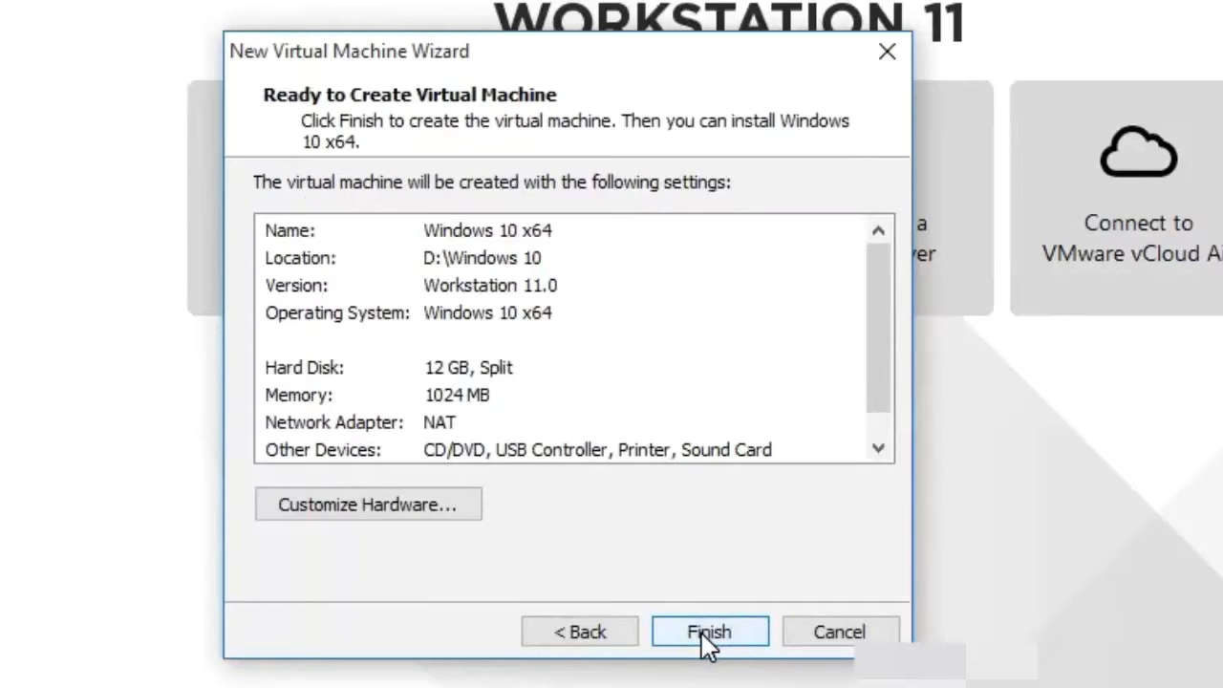
Step: Finish creating the Windows 10 x64 virtual machine and power it on, dismissing the removable devices hint
left_click(703, 634)
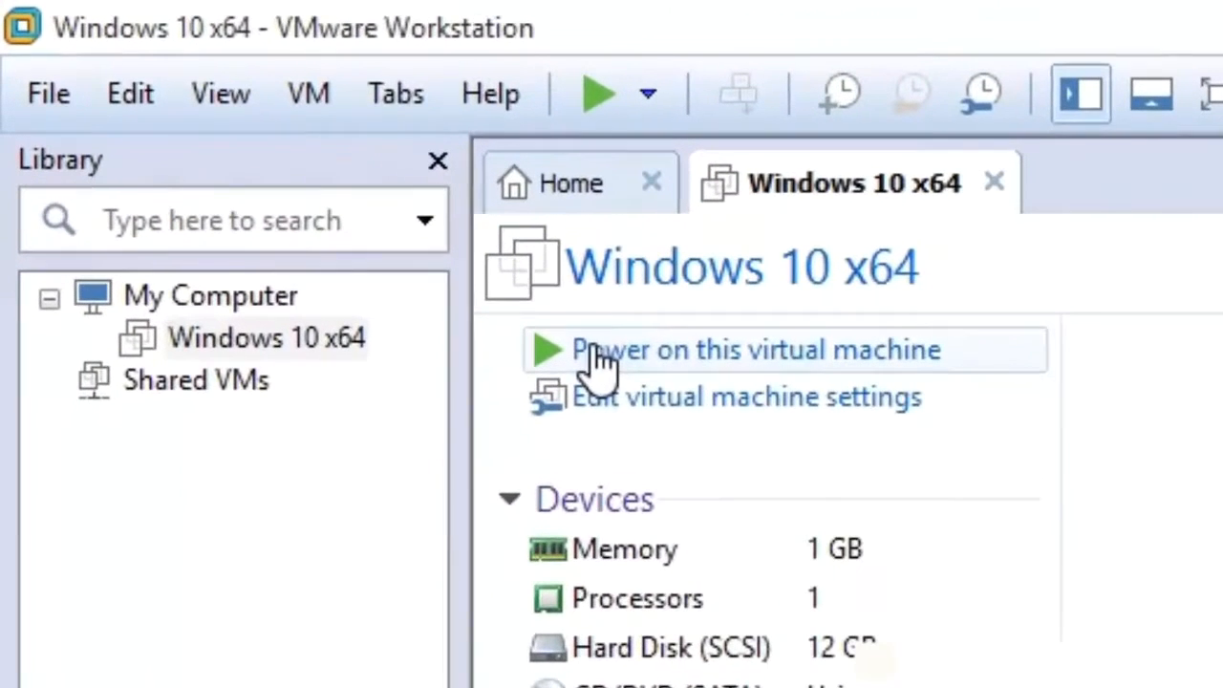
left_click(874, 355)
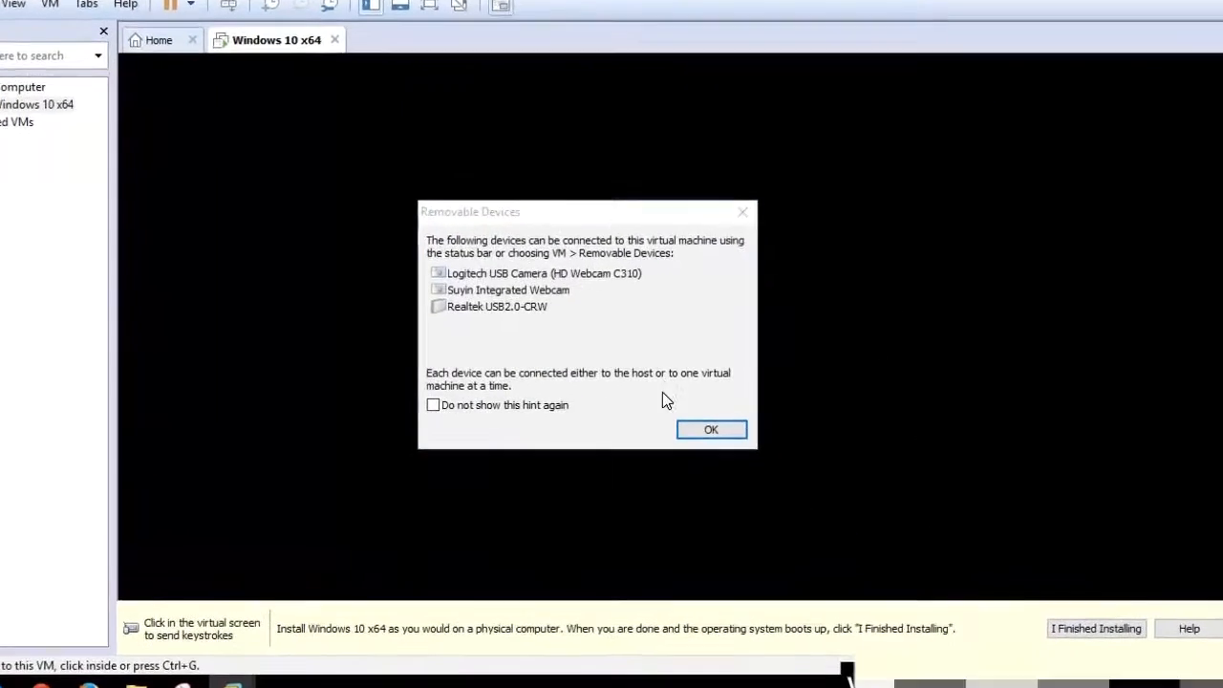
left_click(680, 436)
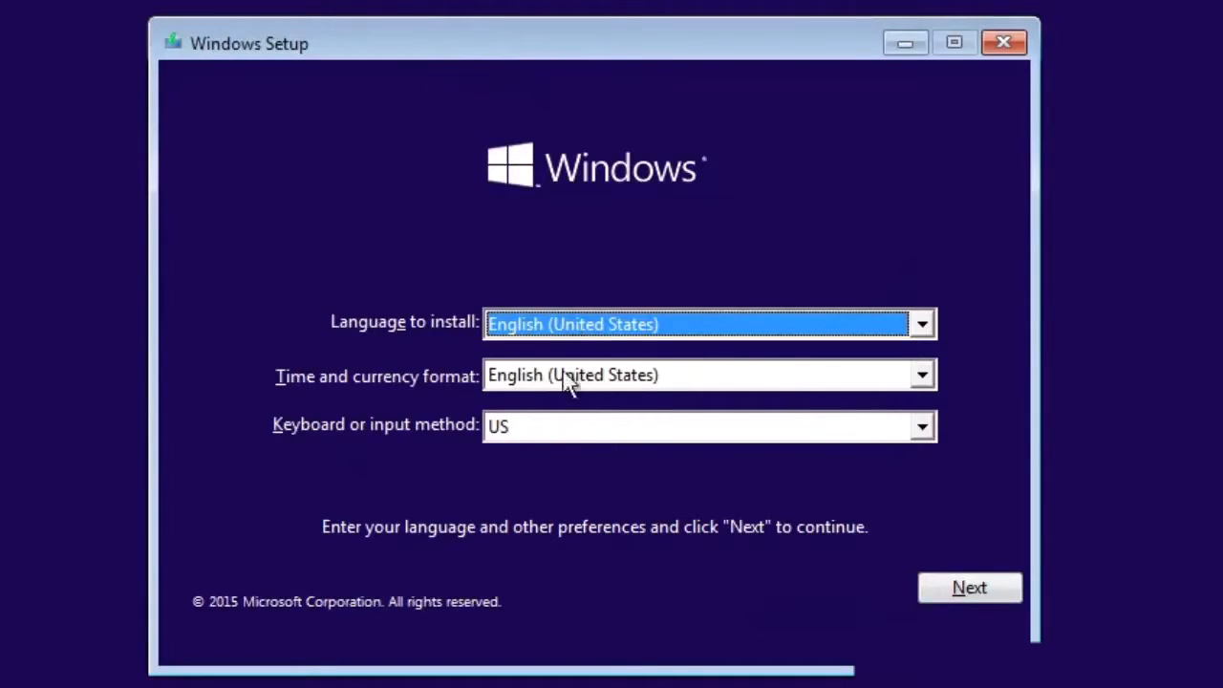
Step: Start the Windows installation with English (United States) language and format and the US keyboard, skipping the product key
left_click(948, 591)
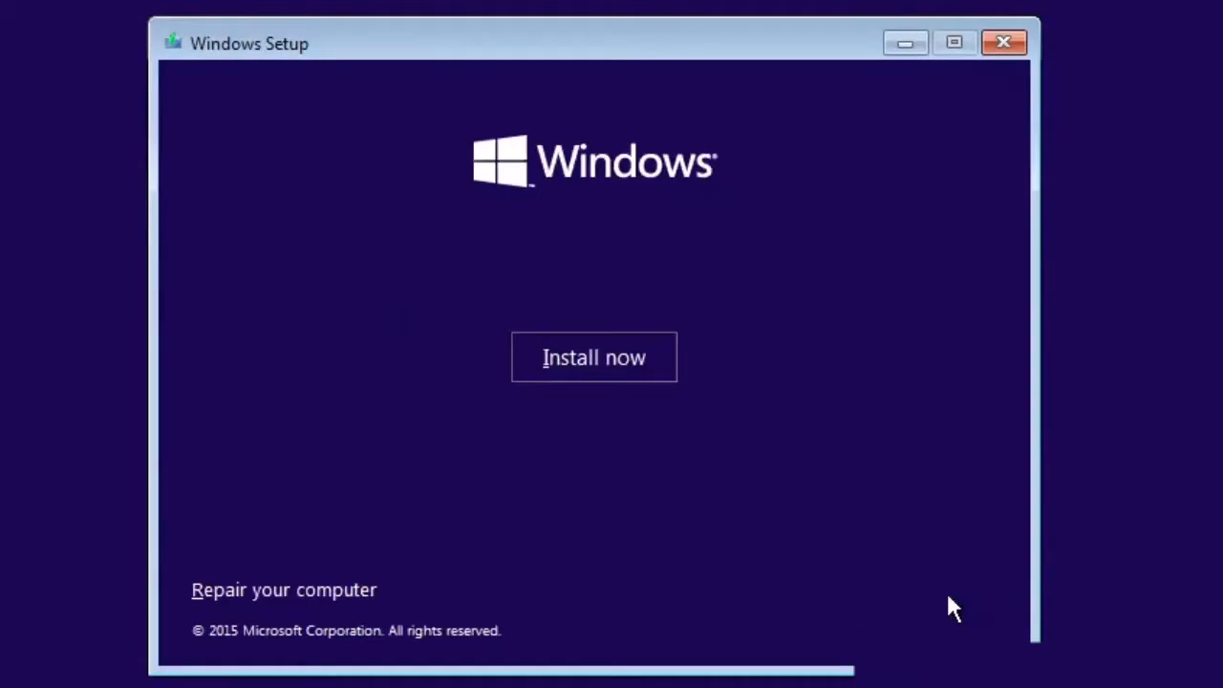
left_click(620, 364)
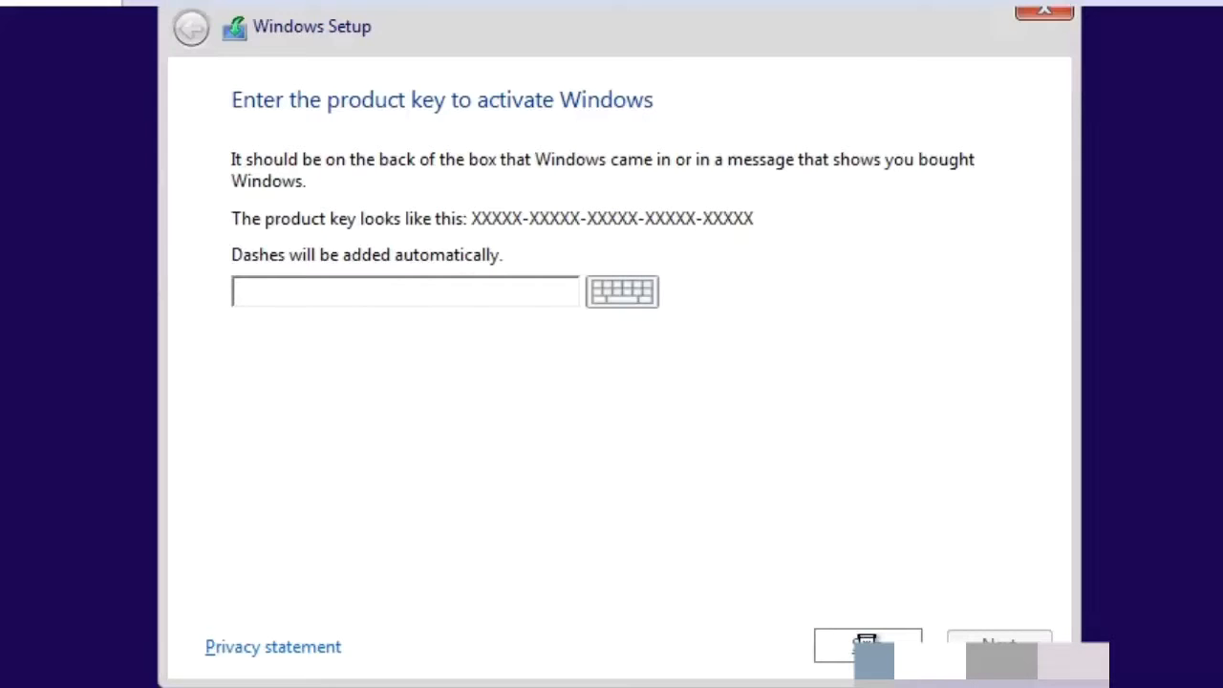
left_click(866, 643)
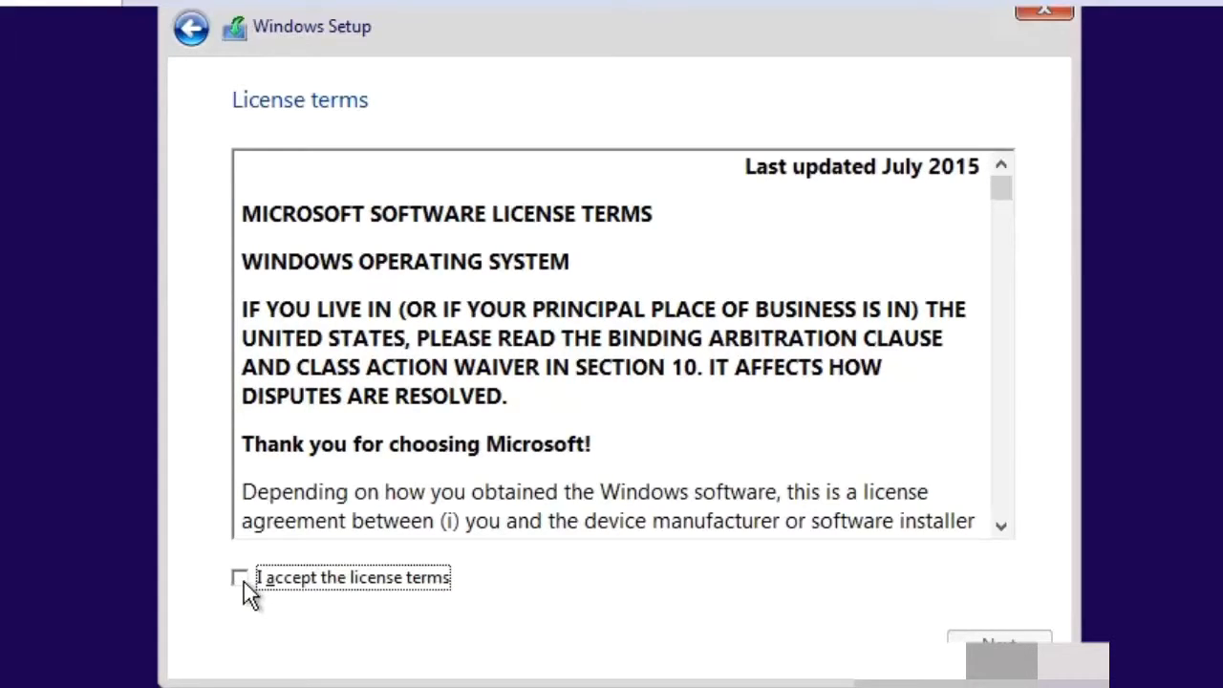
Step: Accept the license terms and choose the custom installation that installs Windows only
left_click_drag(1001, 181, 1028, 169)
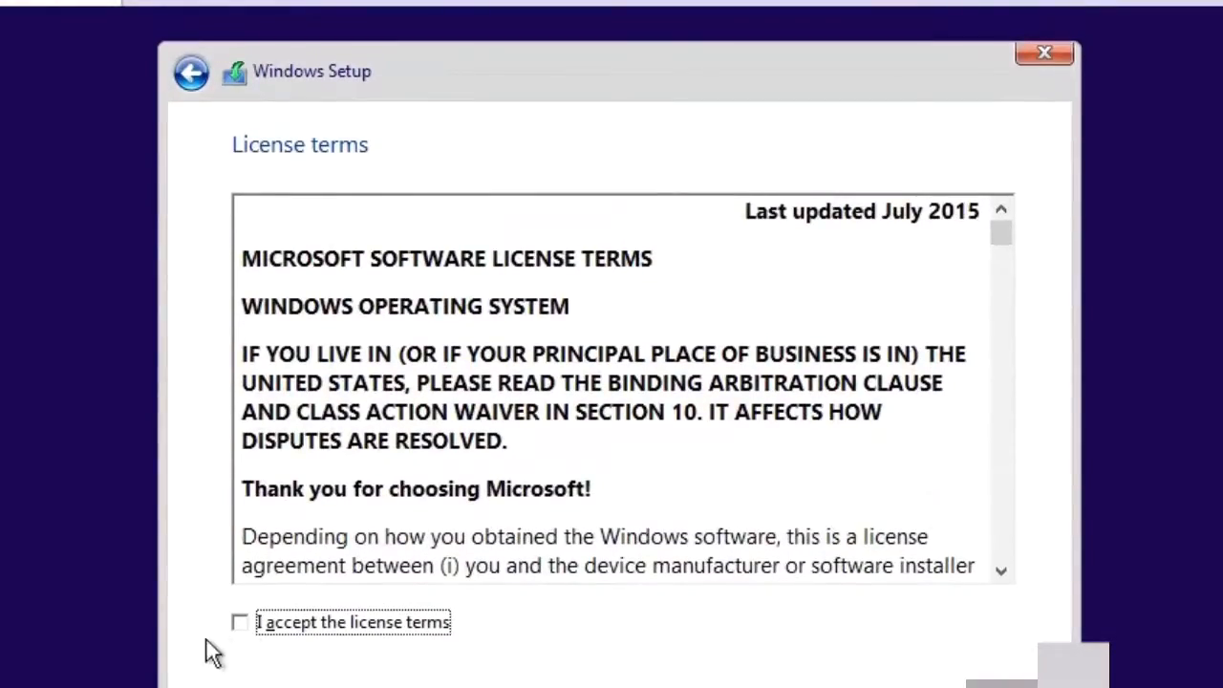
left_click(241, 626)
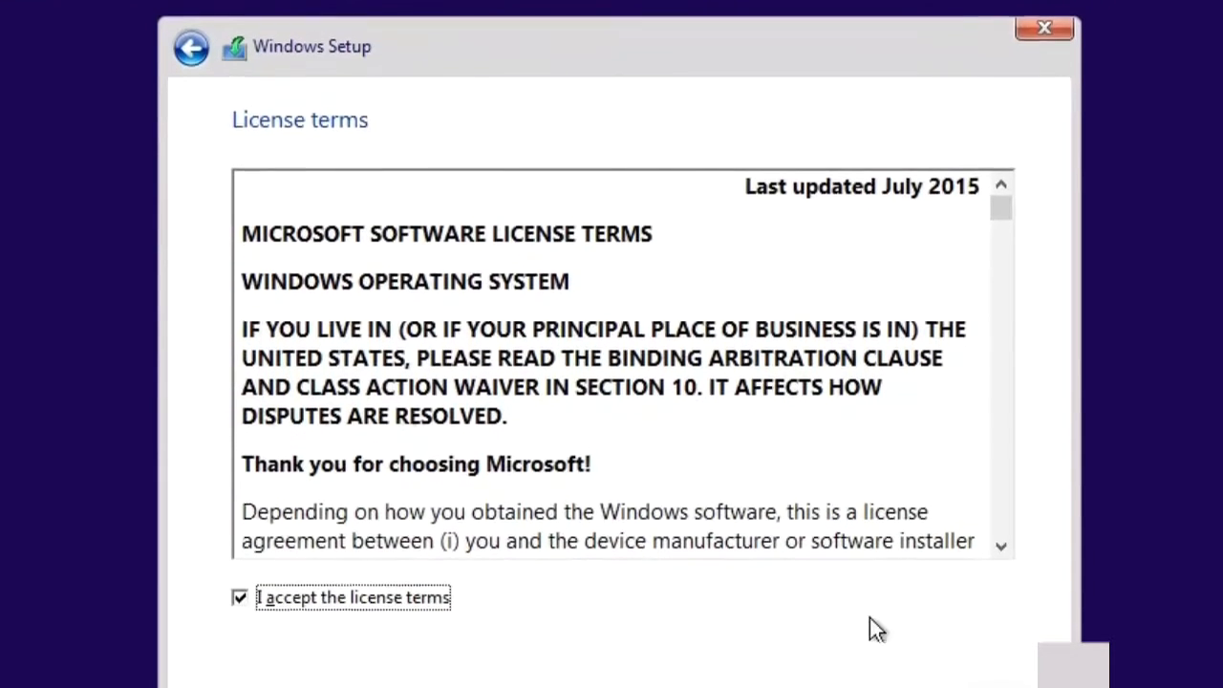
left_click(999, 655)
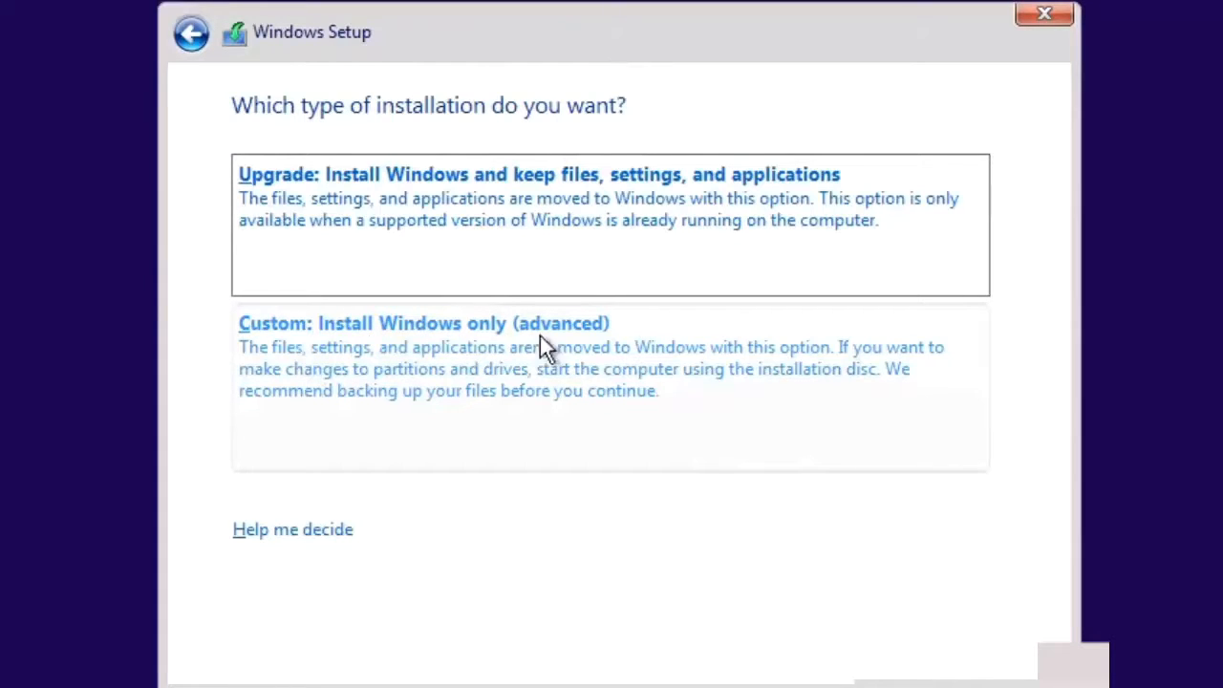
left_click(560, 351)
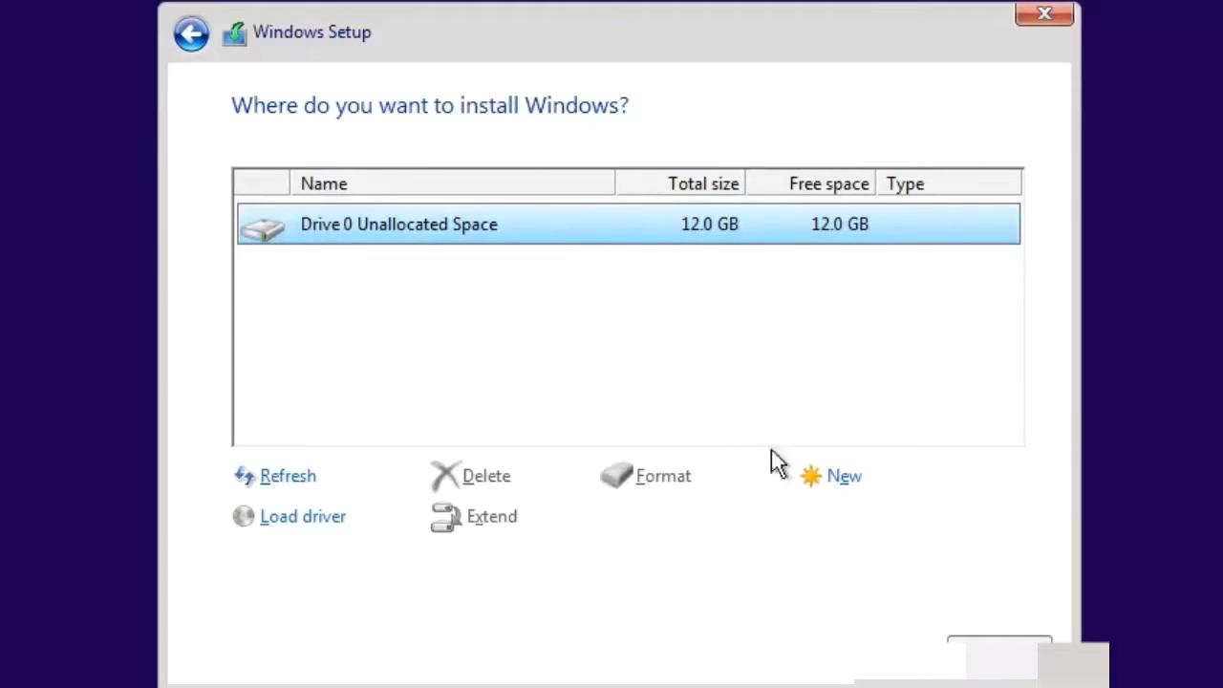
Step: Create a 12288 MB partition from the unallocated space on Drive 0 and install Windows on Partition 2
left_click(839, 479)
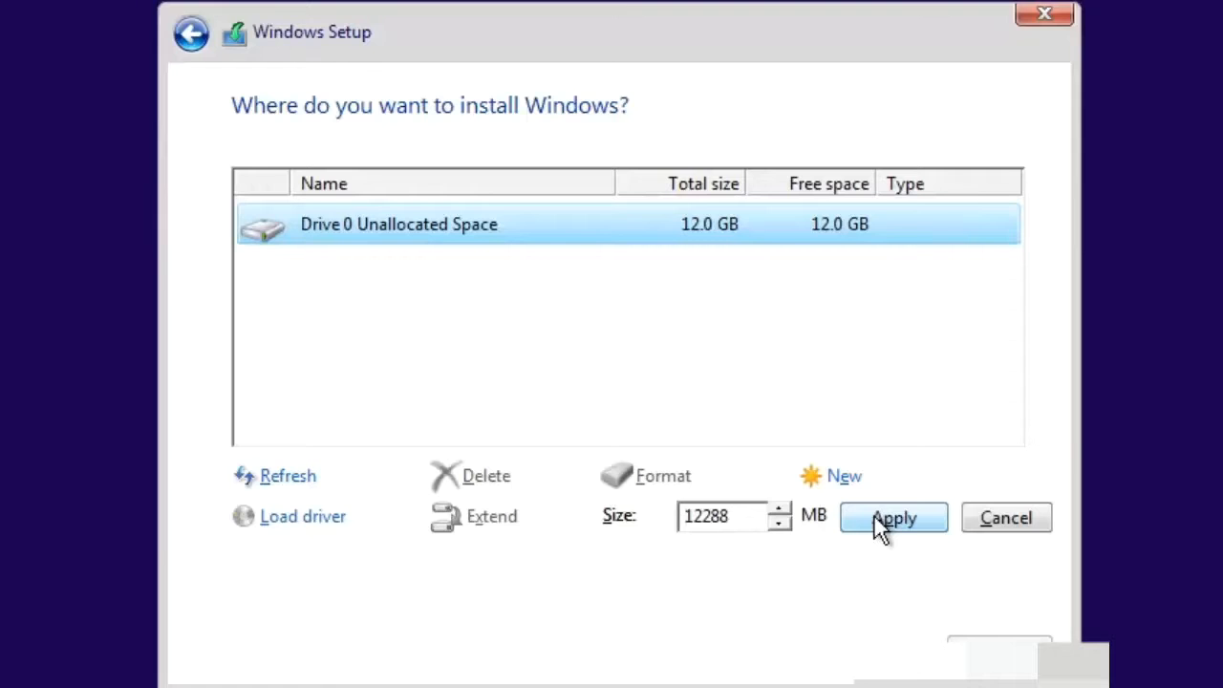
left_click(874, 518)
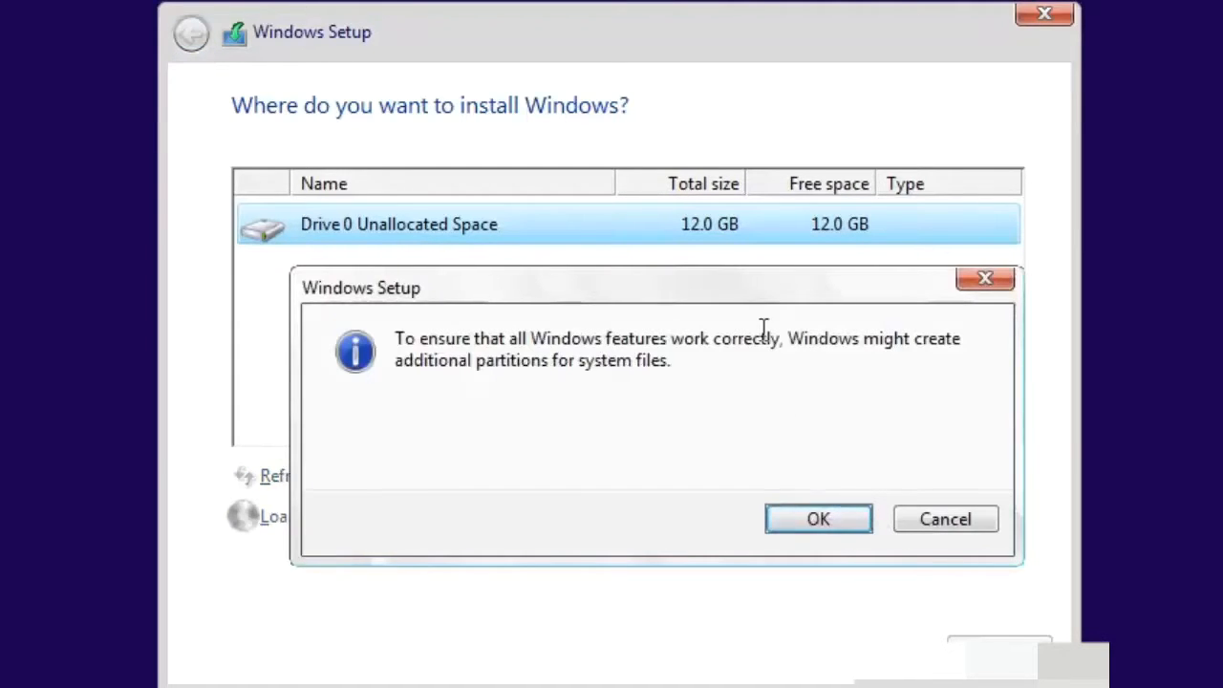
left_click(804, 529)
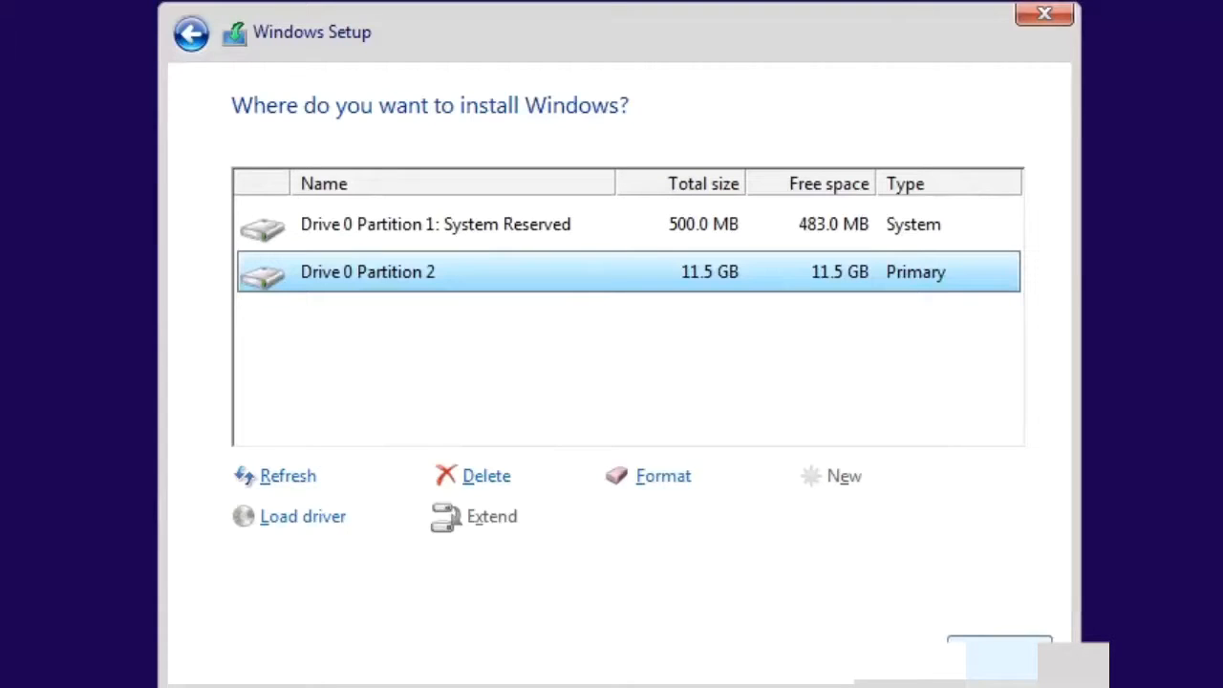
left_click(994, 661)
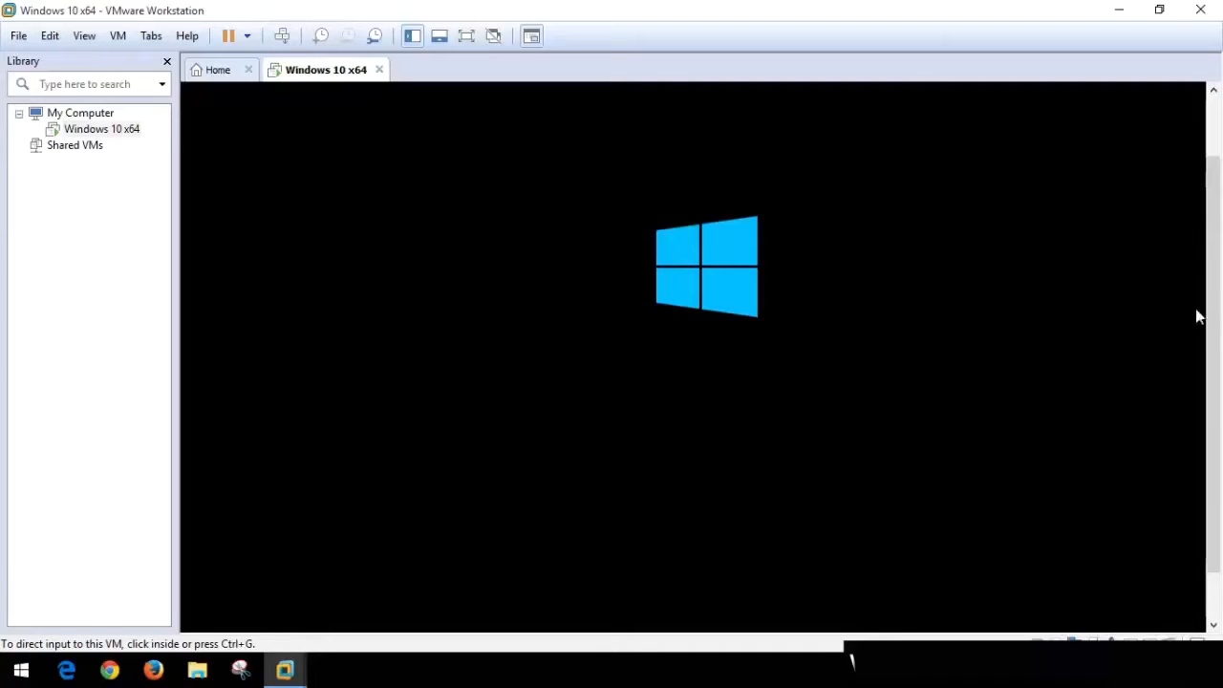
Step: Postpone entering the product key and accept the Express settings for Windows
left_click_drag(1214, 316, 1222, 342)
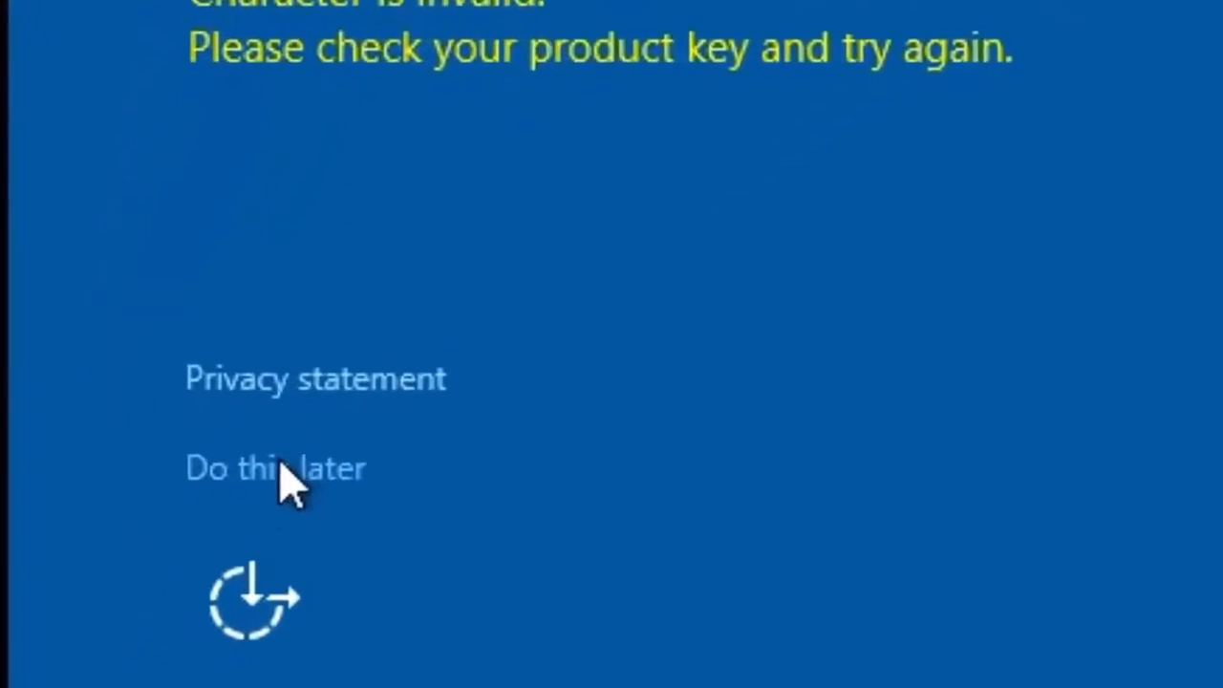
left_click(291, 471)
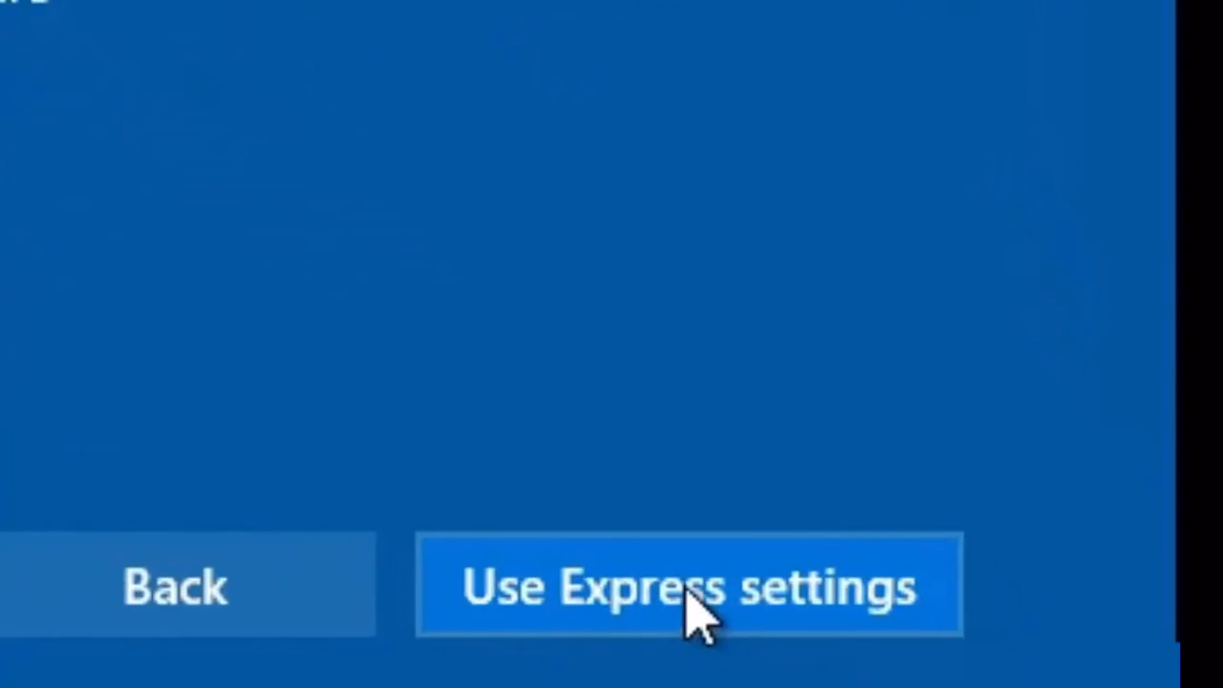
left_click(697, 617)
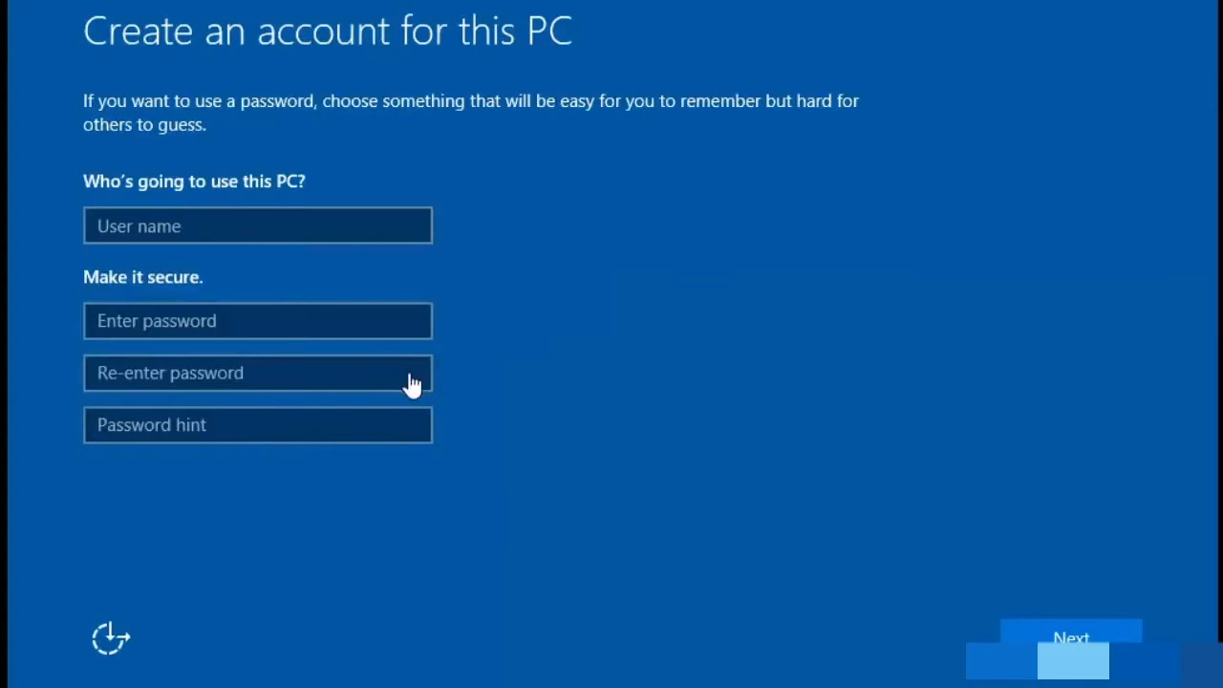
Step: Create the local account GeekyShows without a password and allow the PC to be discoverable on the network
left_click(274, 221)
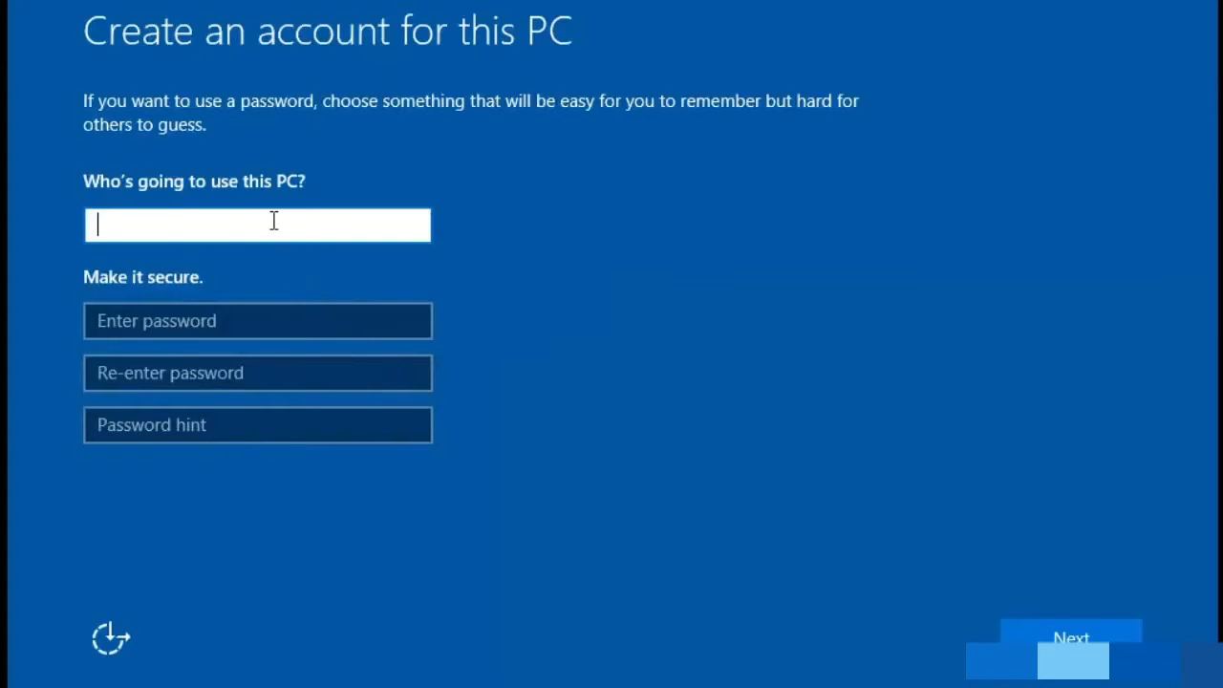
type("GeekyS")
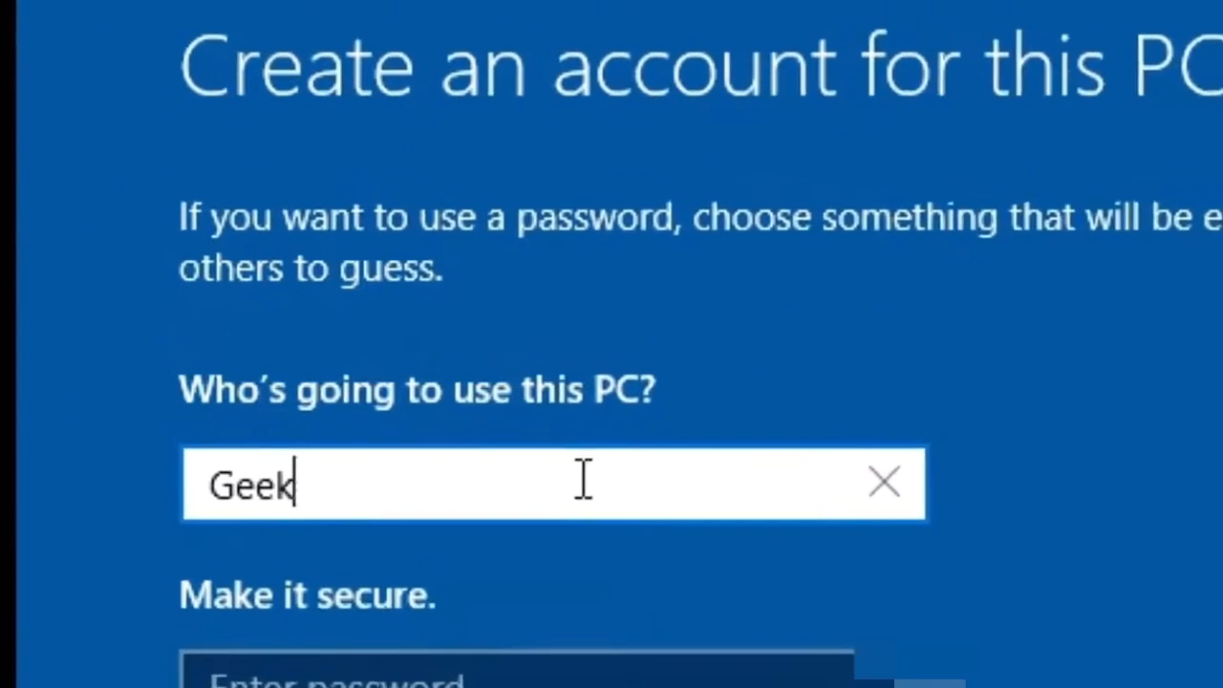
type("hows")
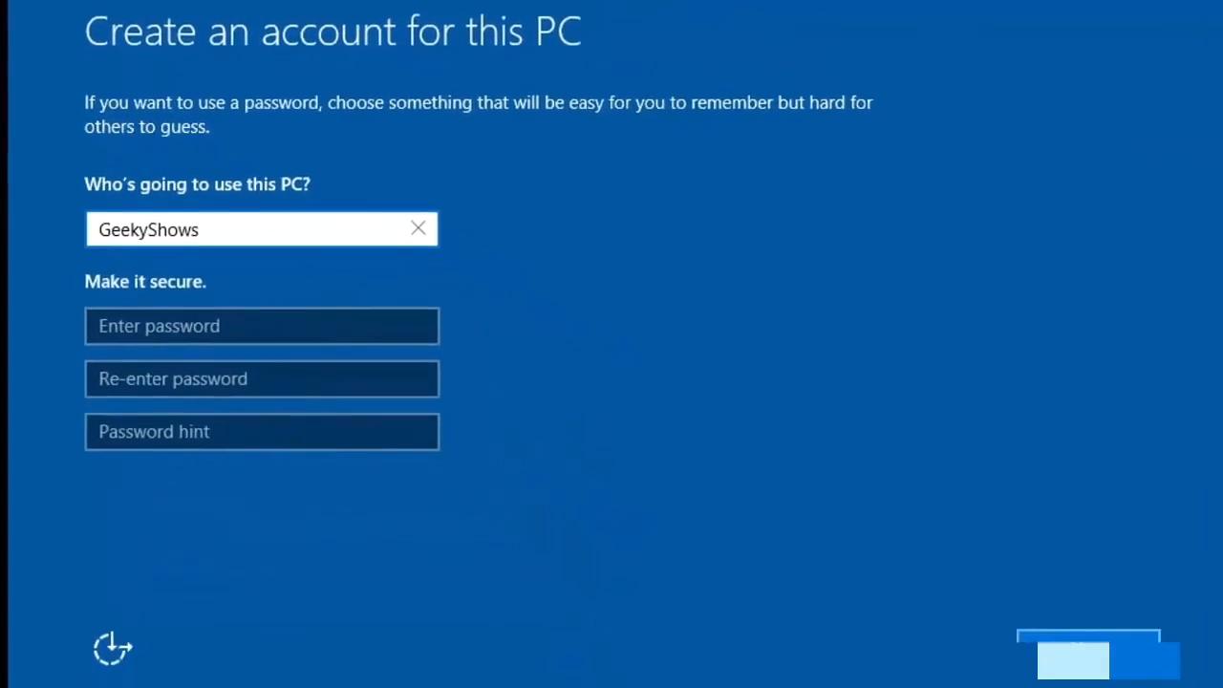
left_click(684, 516)
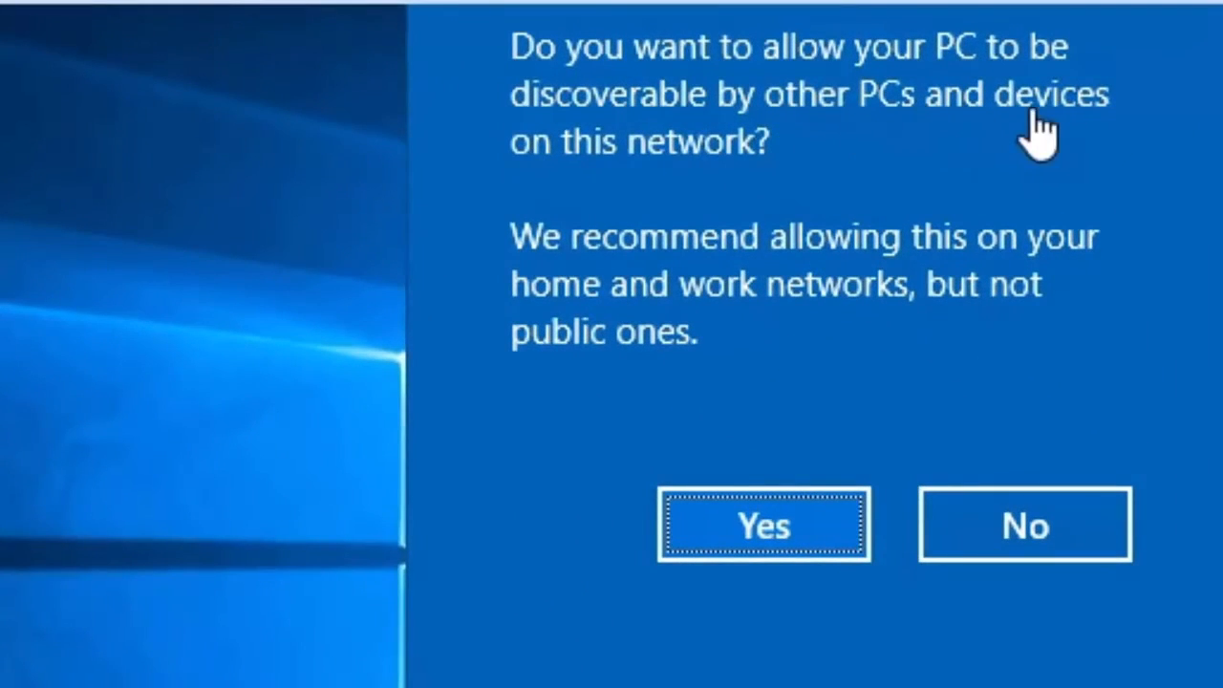
left_click(776, 531)
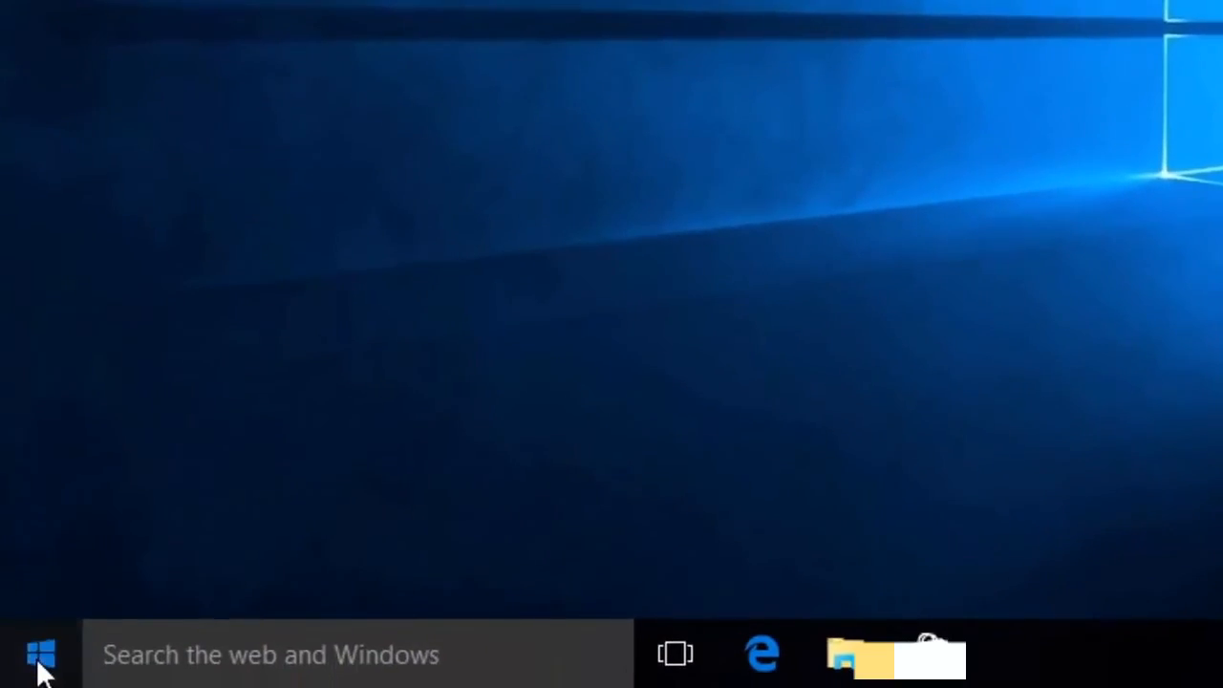
Step: Examine the installed system's Start menu and its Colors and Background personalization settings, closing each again
left_click(40, 658)
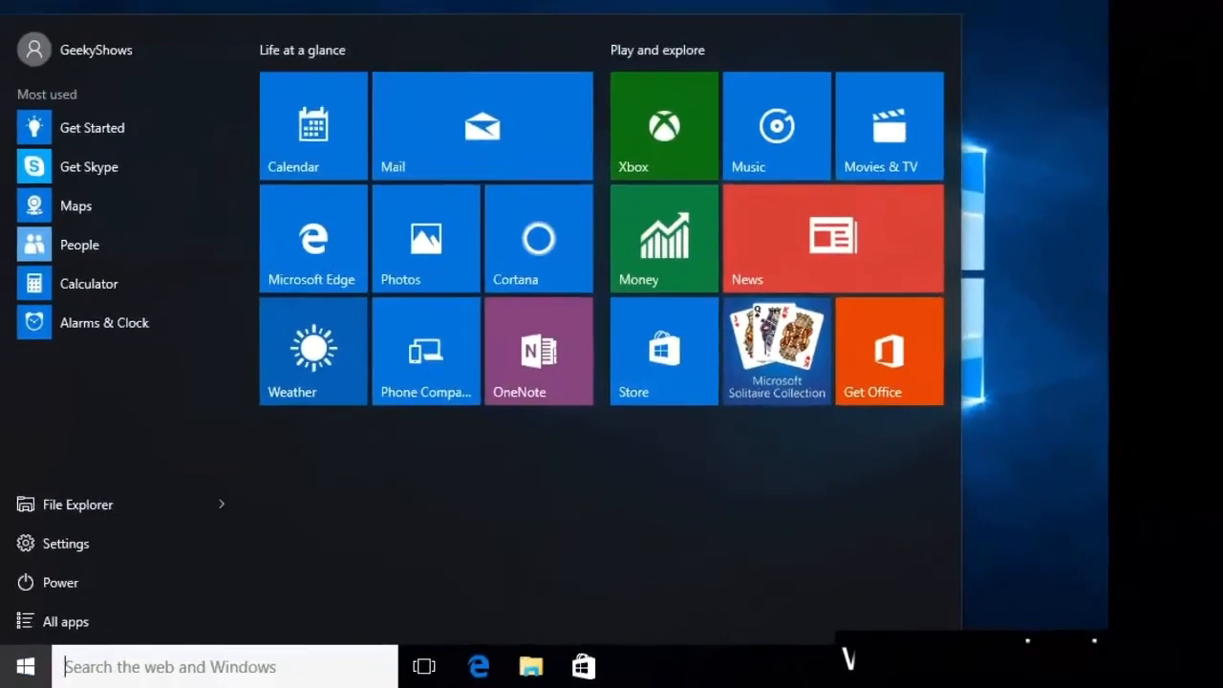
left_click(918, 233)
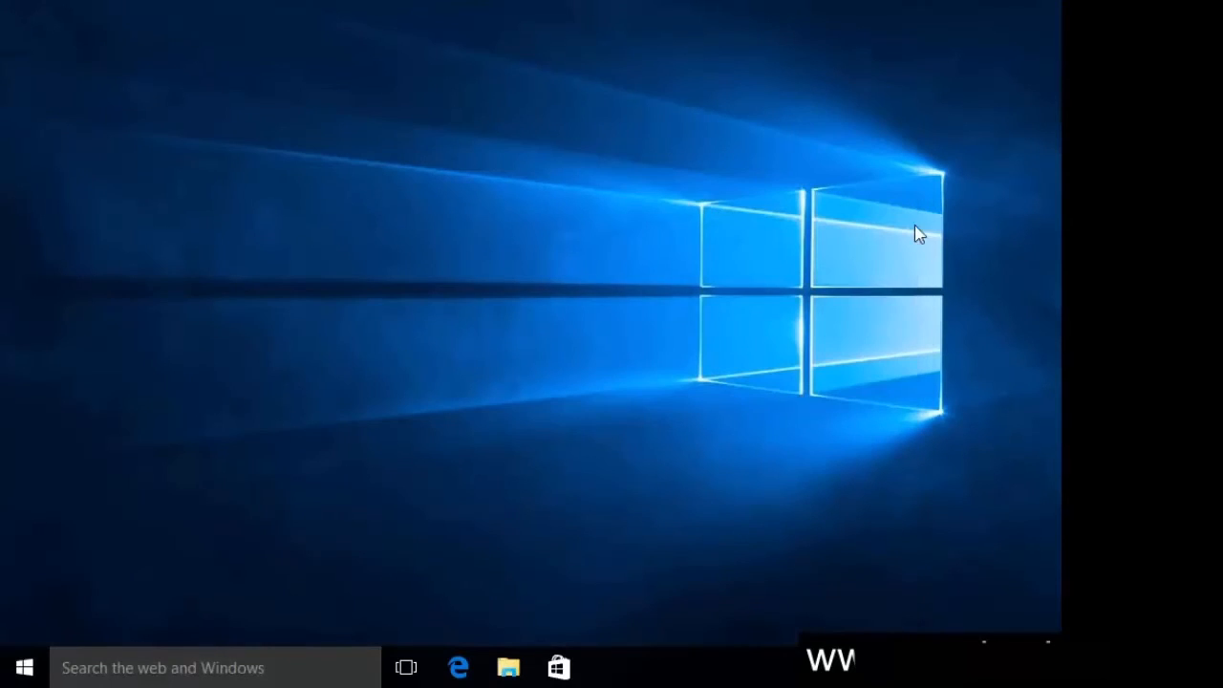
right_click(349, 21)
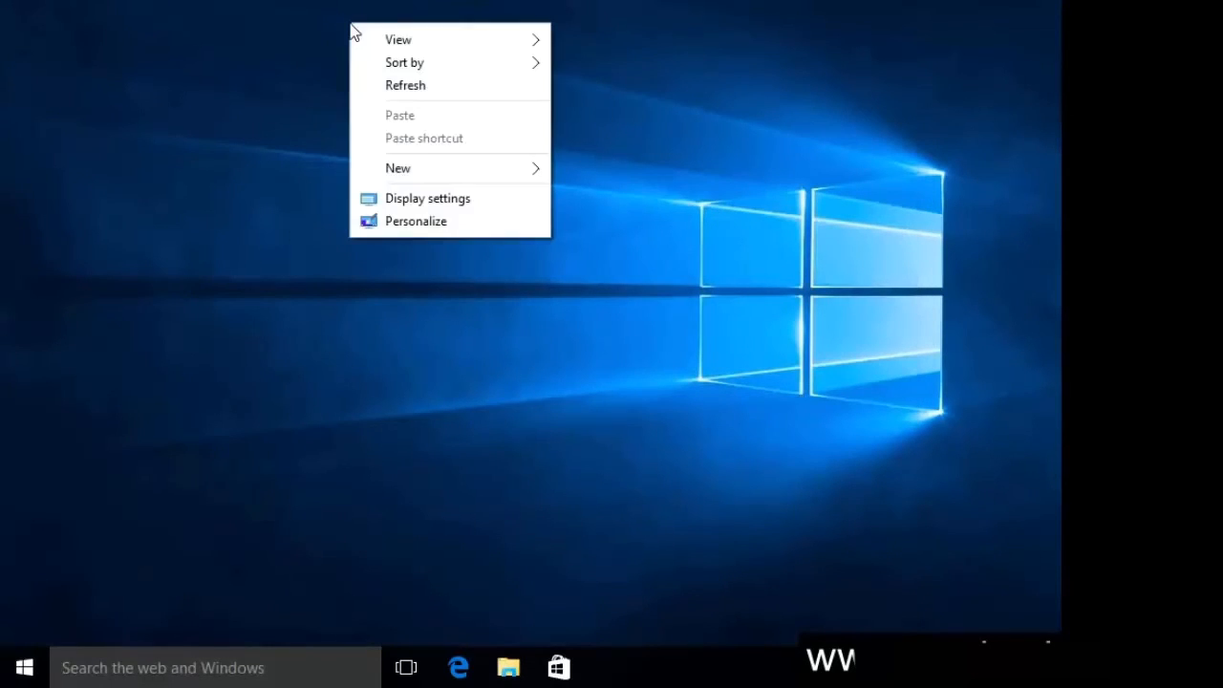
left_click(418, 222)
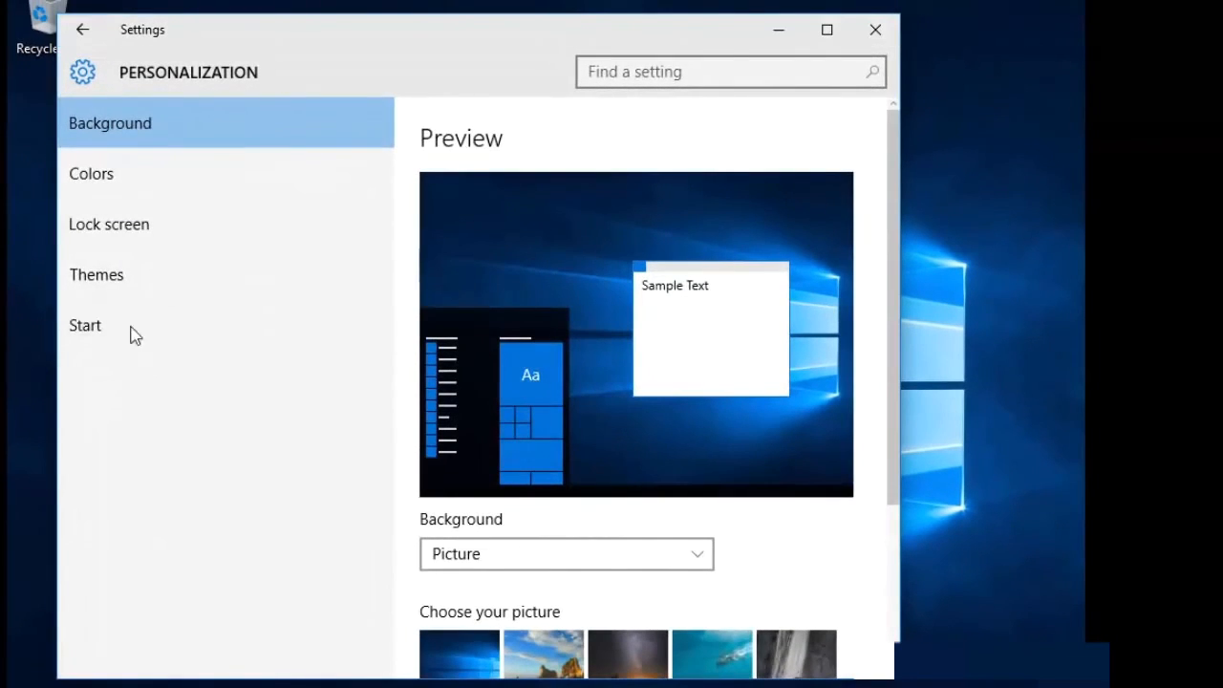
left_click(146, 170)
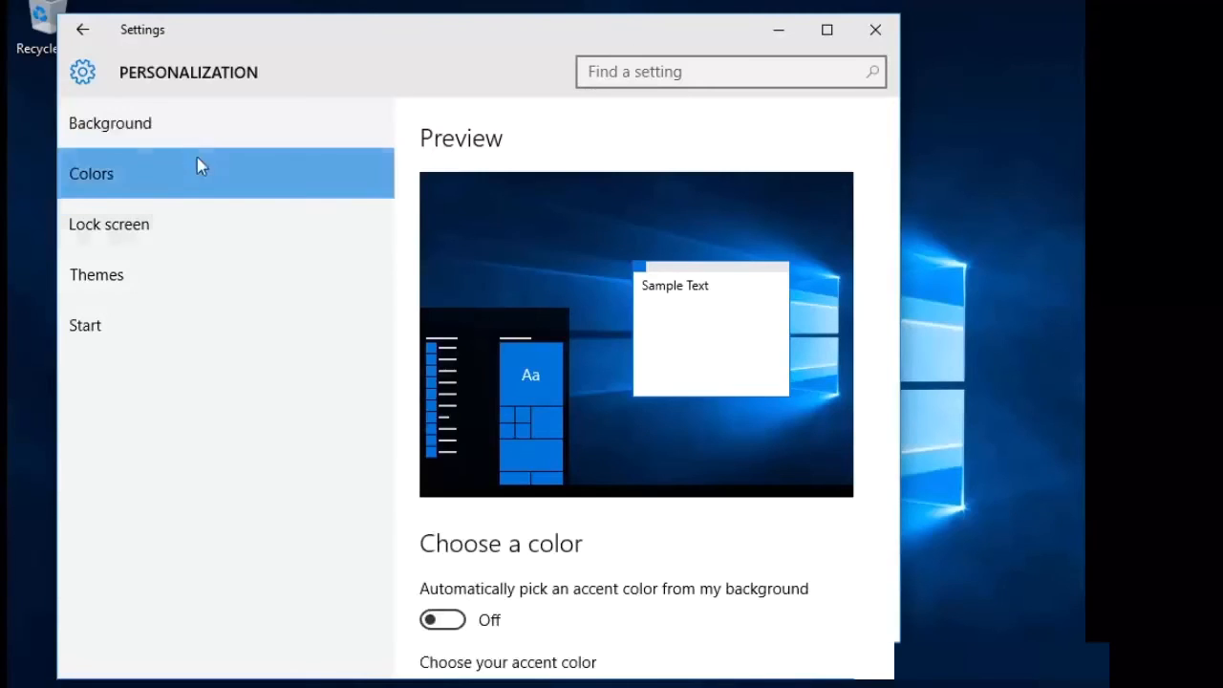
left_click(192, 124)
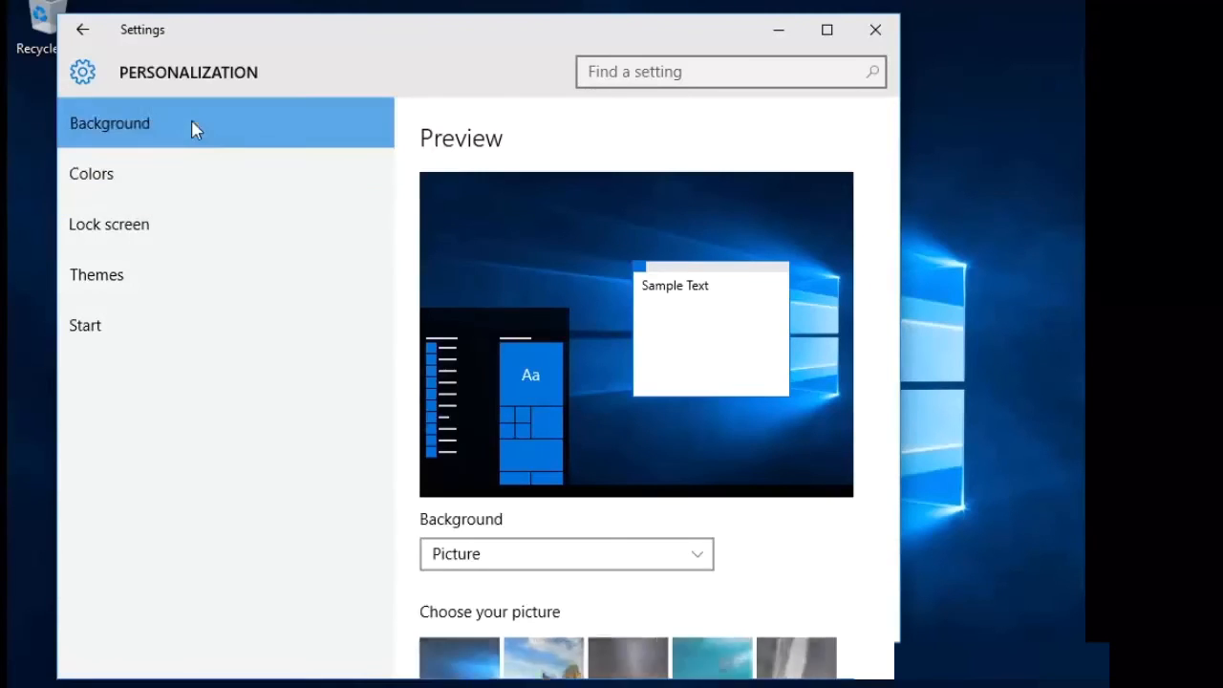
left_click(876, 35)
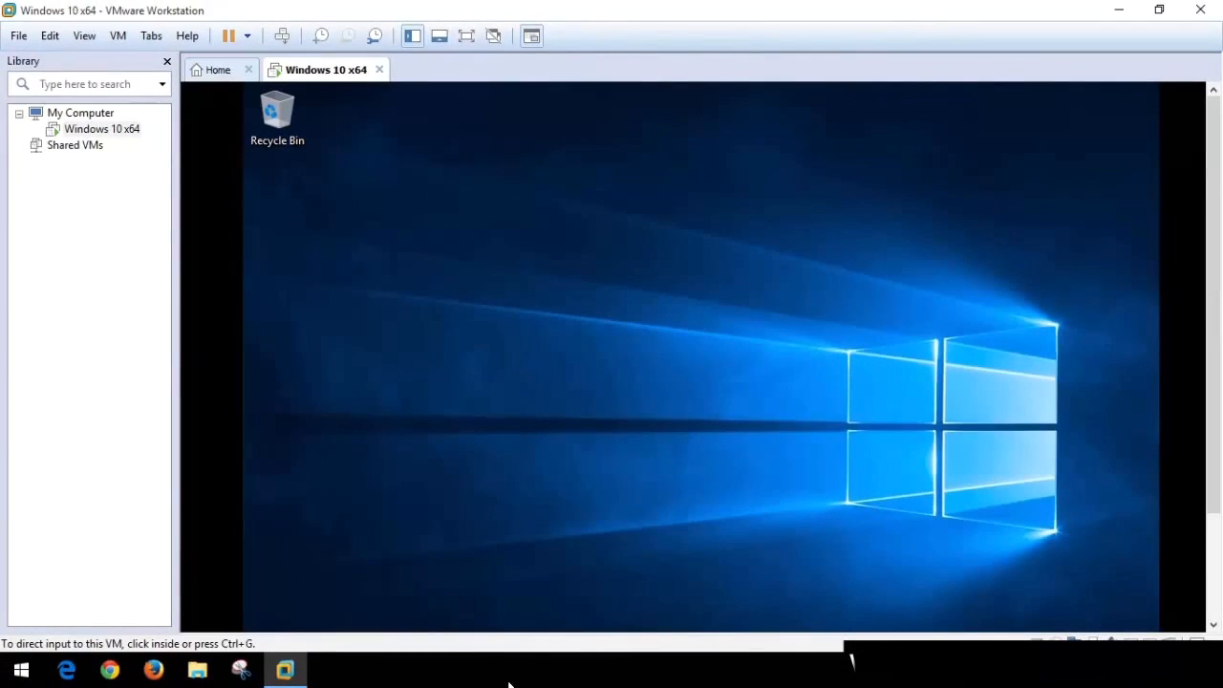
left_click(509, 683)
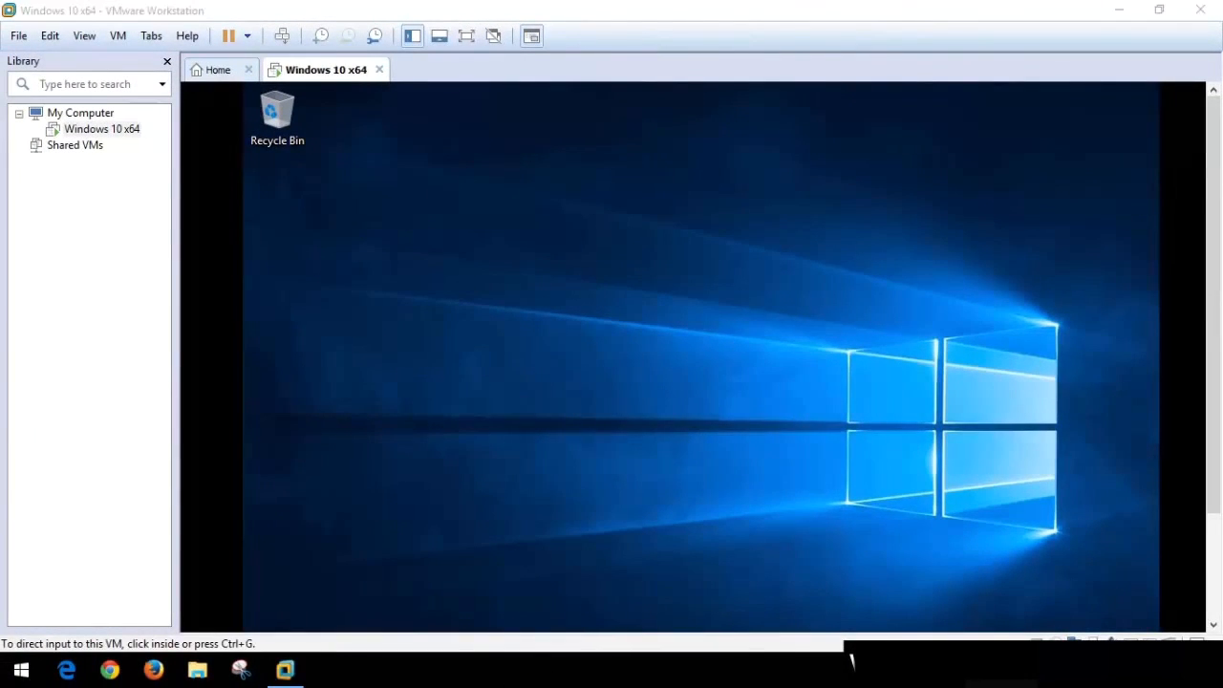